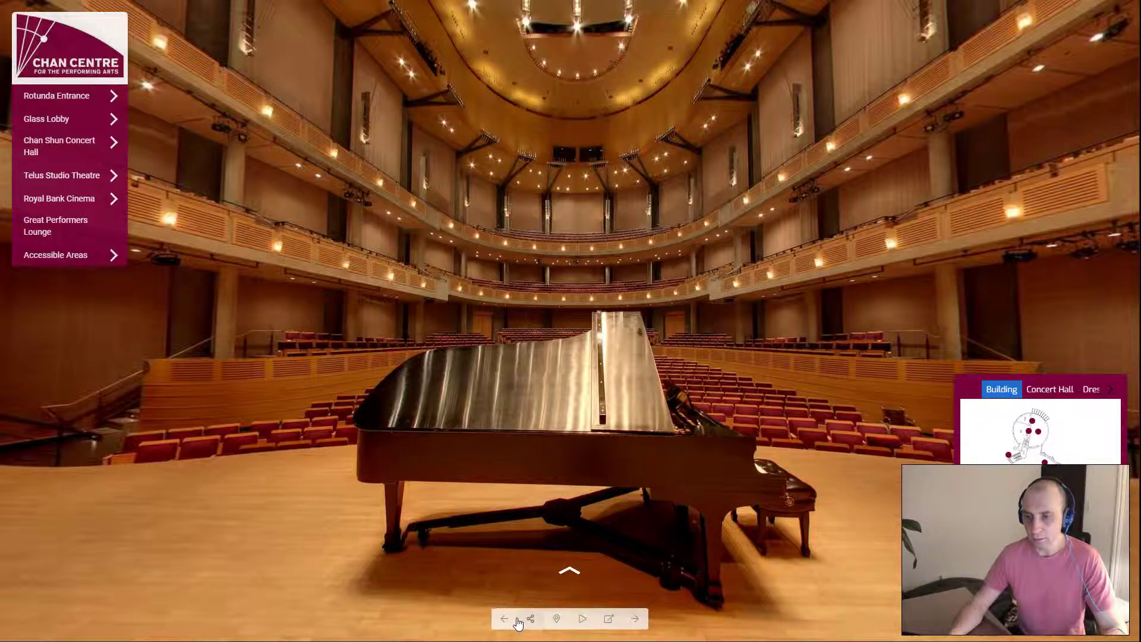
- Try the sample tour's control bar: go to the previous and next panorama, toggle the map, and start and stop the playback
left_click(504, 621)
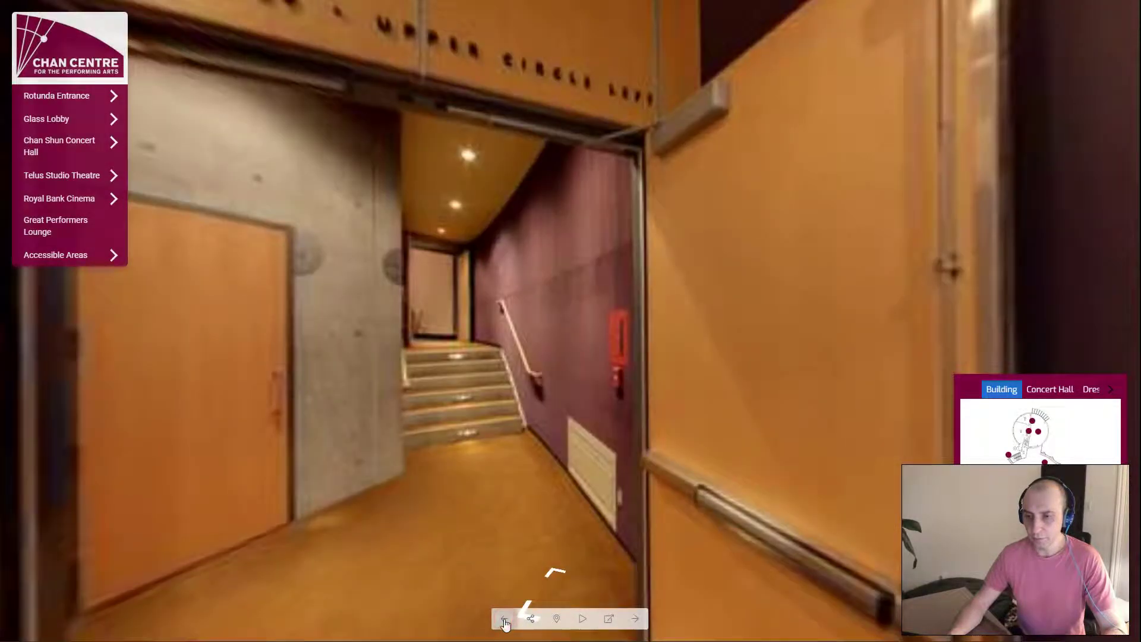
left_click(634, 620)
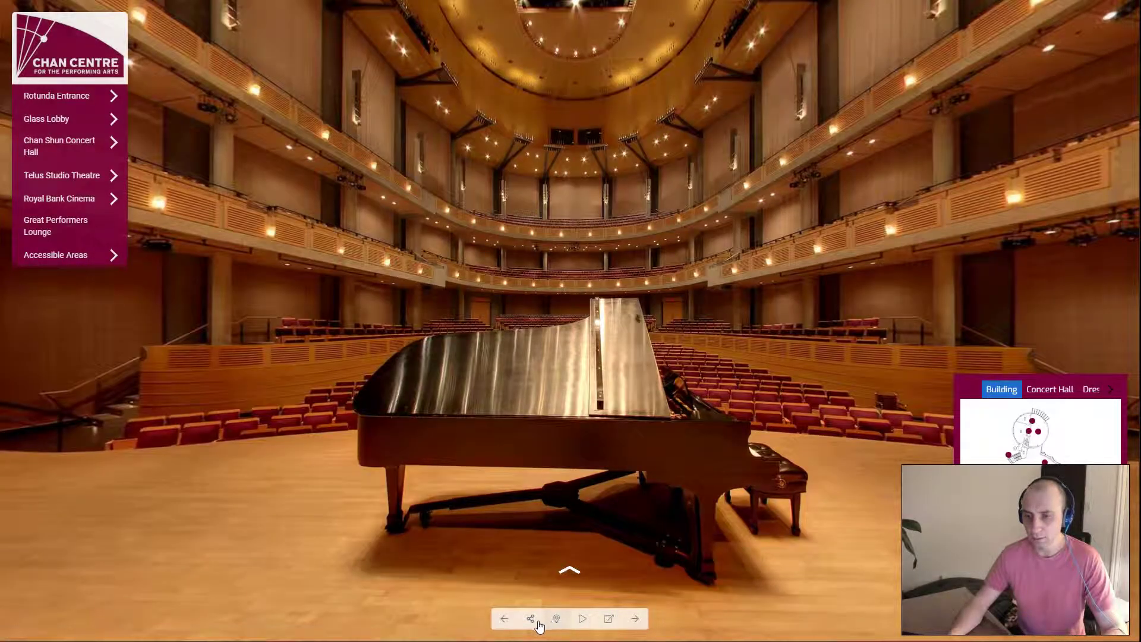
left_click(557, 625)
left_click(556, 624)
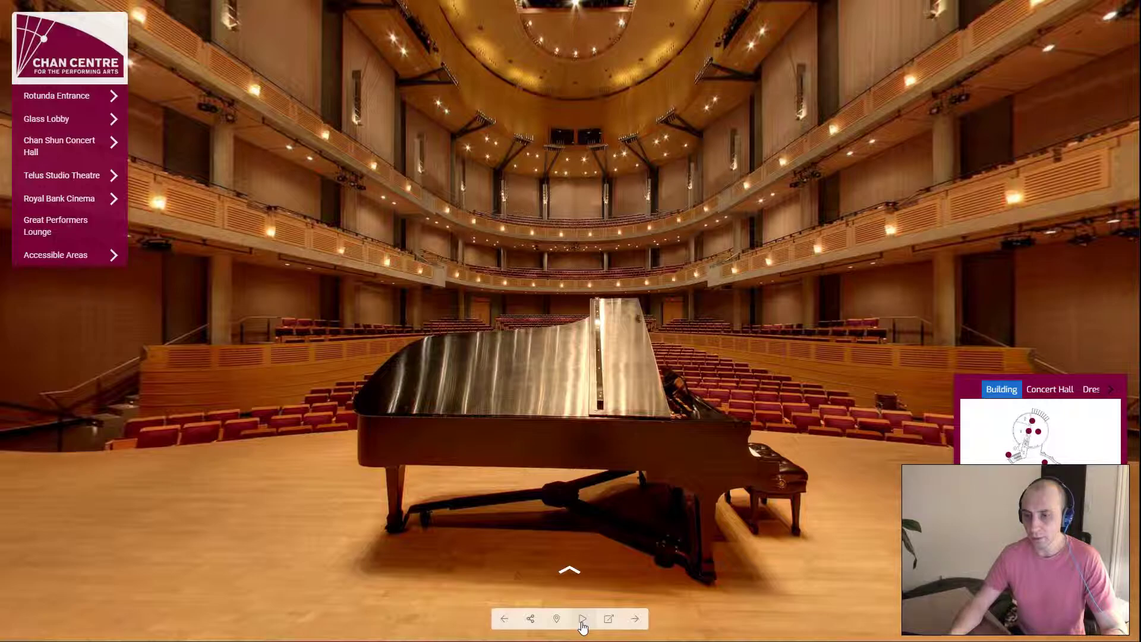
left_click(582, 623)
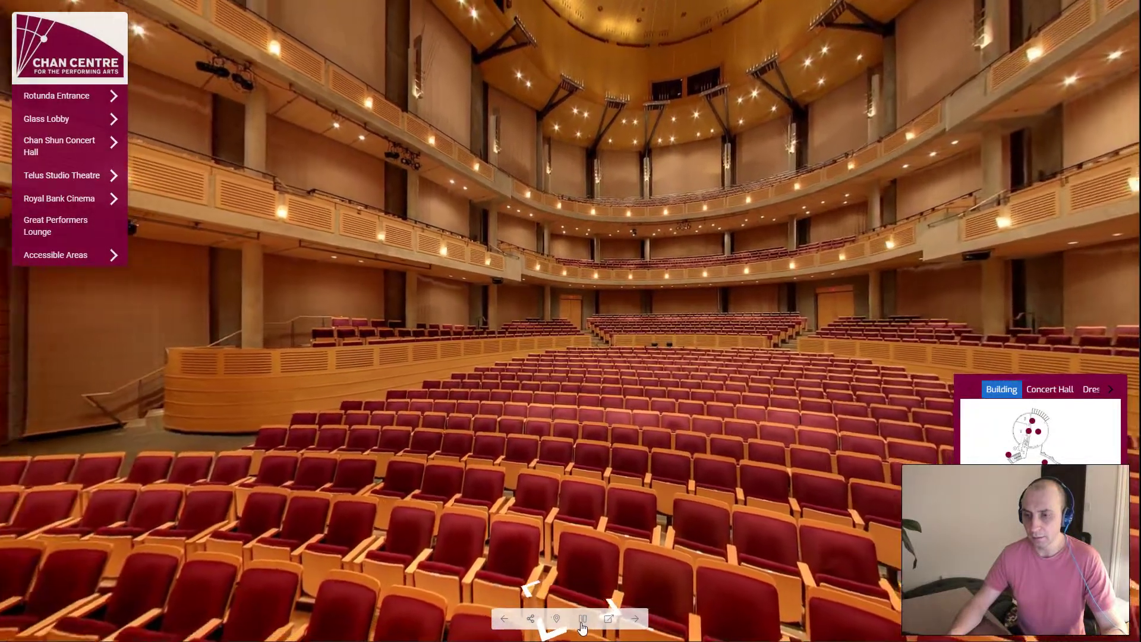
left_click(583, 623)
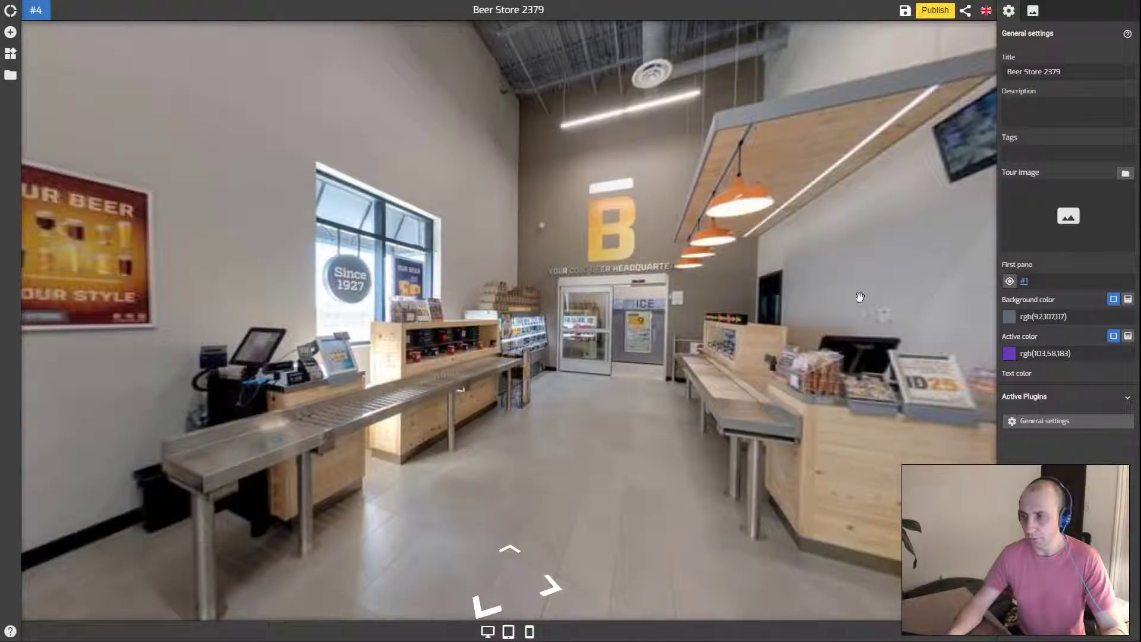
- Switch to the Beer Store 2379 tour editor and add the Control bar plugin from the control center group
left_click(10, 32)
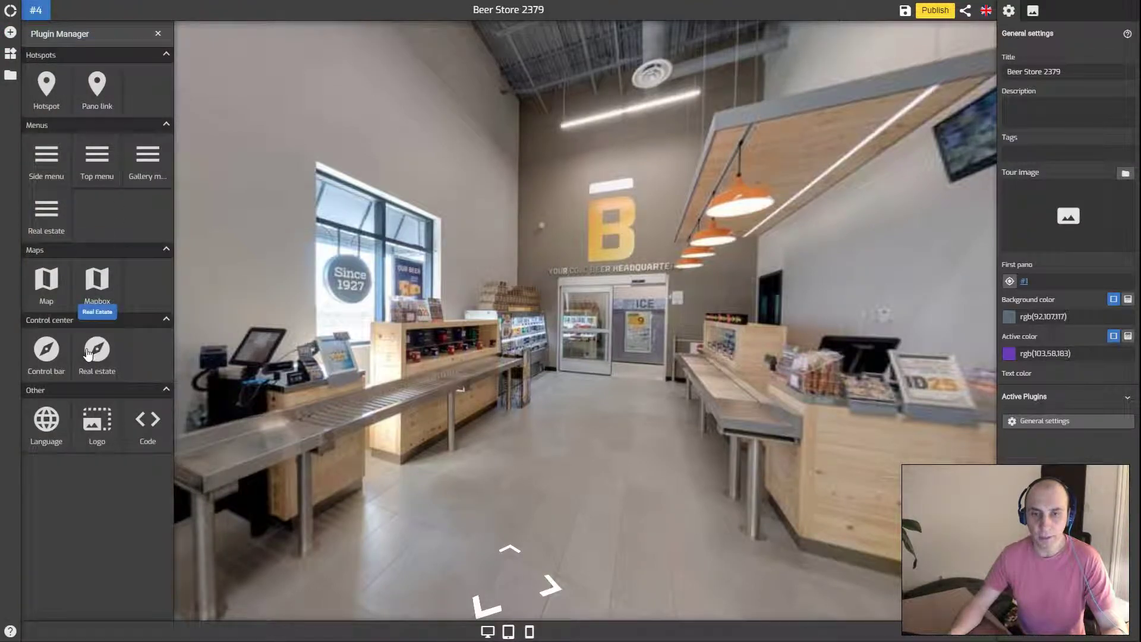
left_click(46, 350)
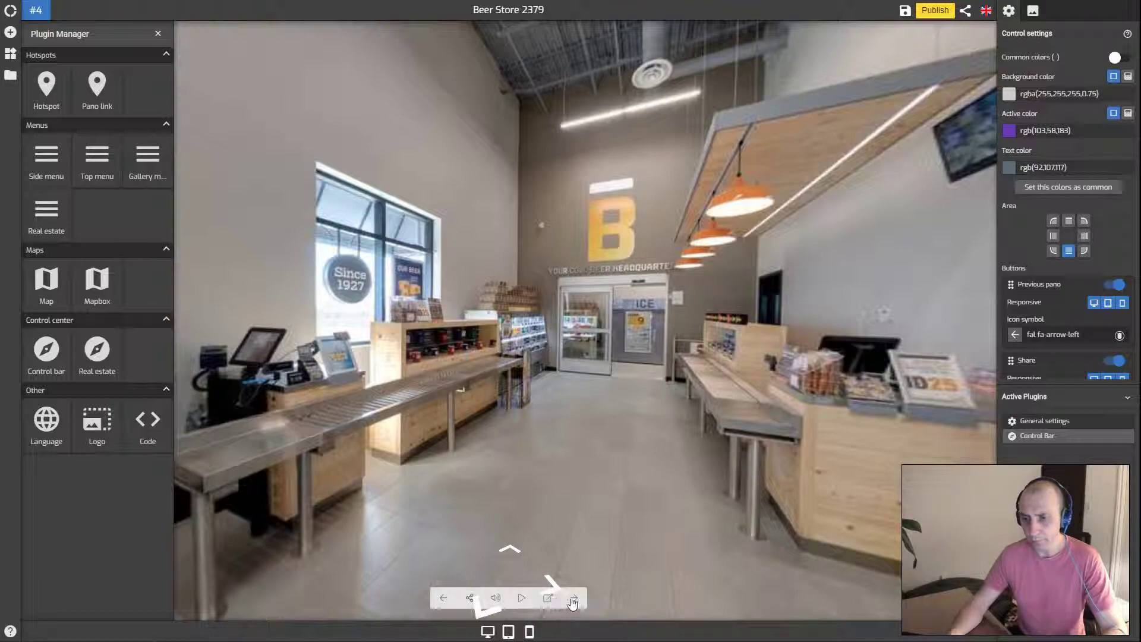
left_click(611, 535)
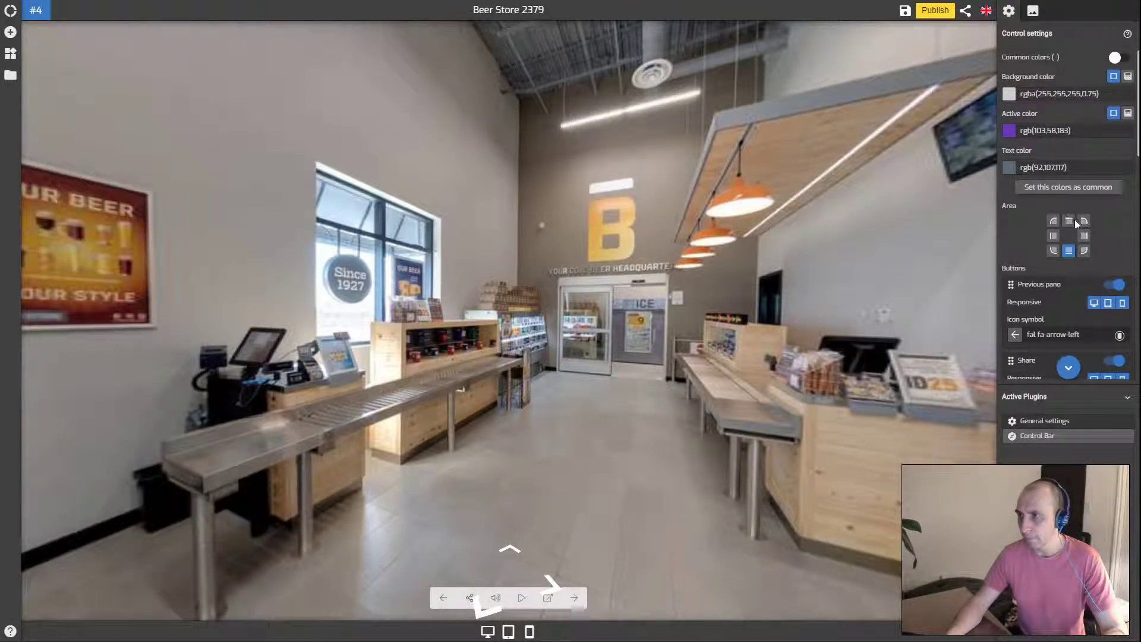
- Try the common colors on the control bar and switch back to its individual colors
scroll(1070, 390, "down", 1)
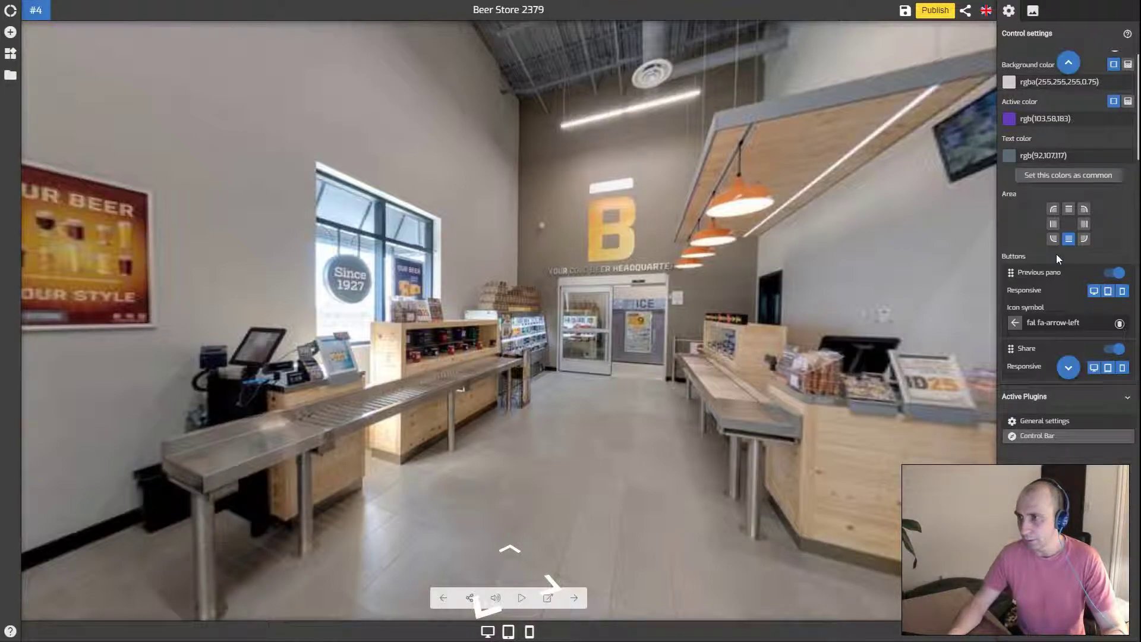
scroll(1057, 255, "up", 1)
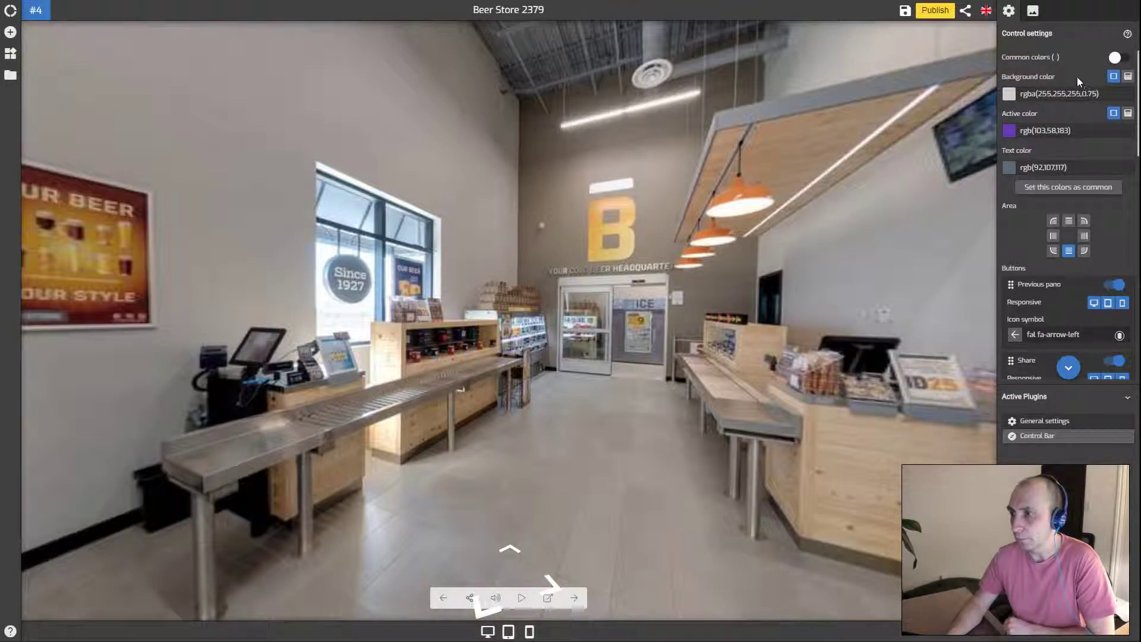
left_click(1115, 57)
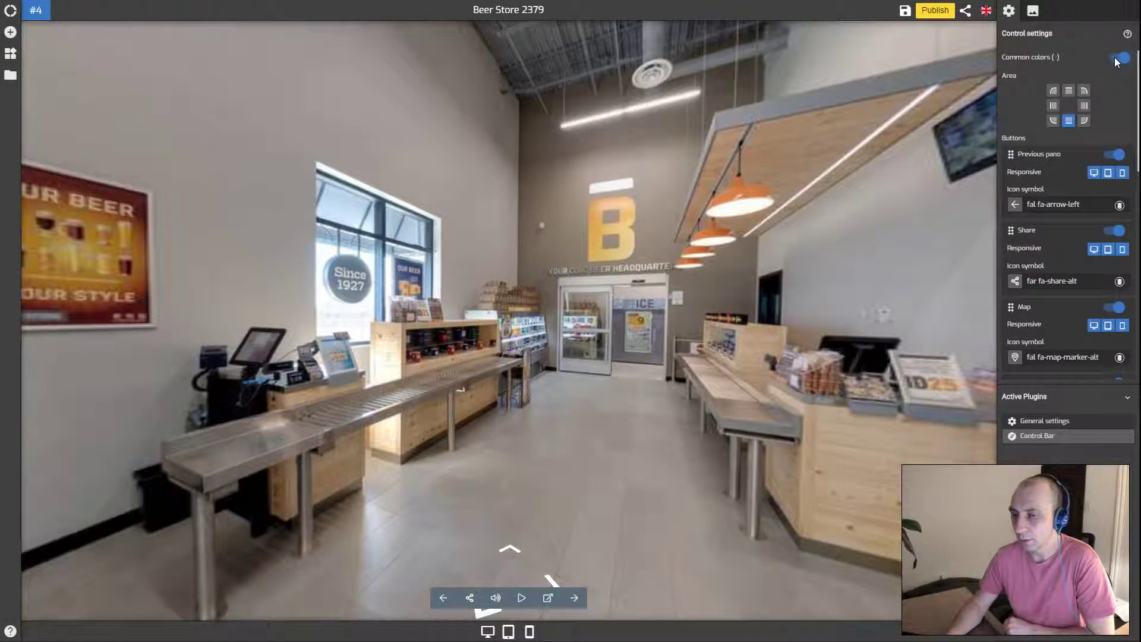
left_click(1119, 57)
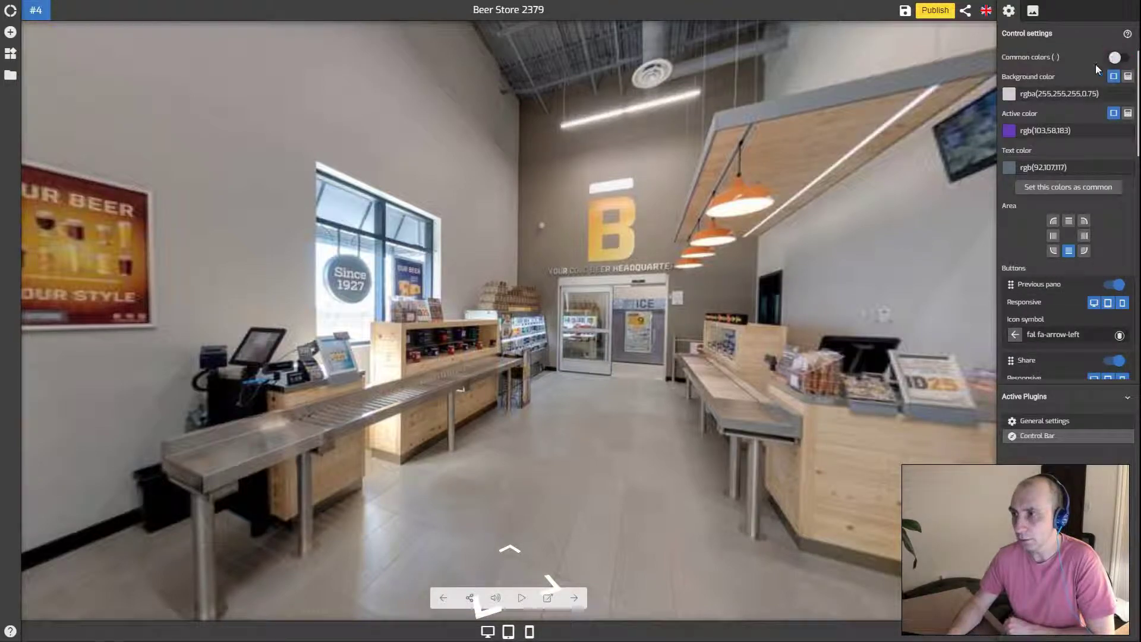
- Set the control bar's background color to a fully opaque dark grey, rgb(47,47,47)
left_click(1011, 94)
left_click_drag(1068, 118, 1035, 181)
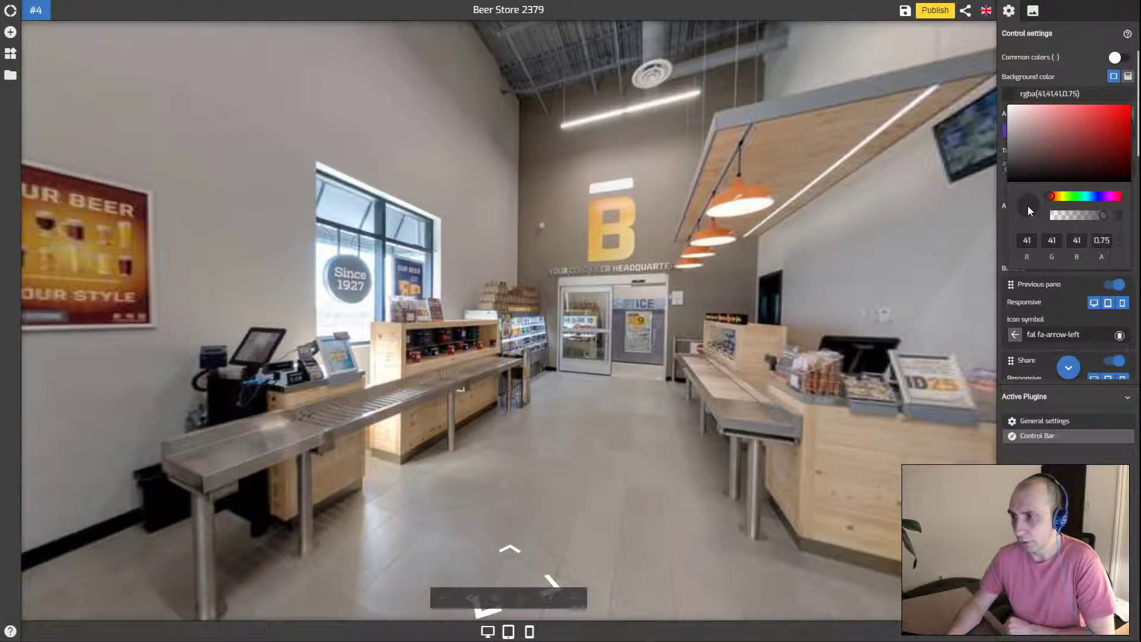
left_click(1011, 147)
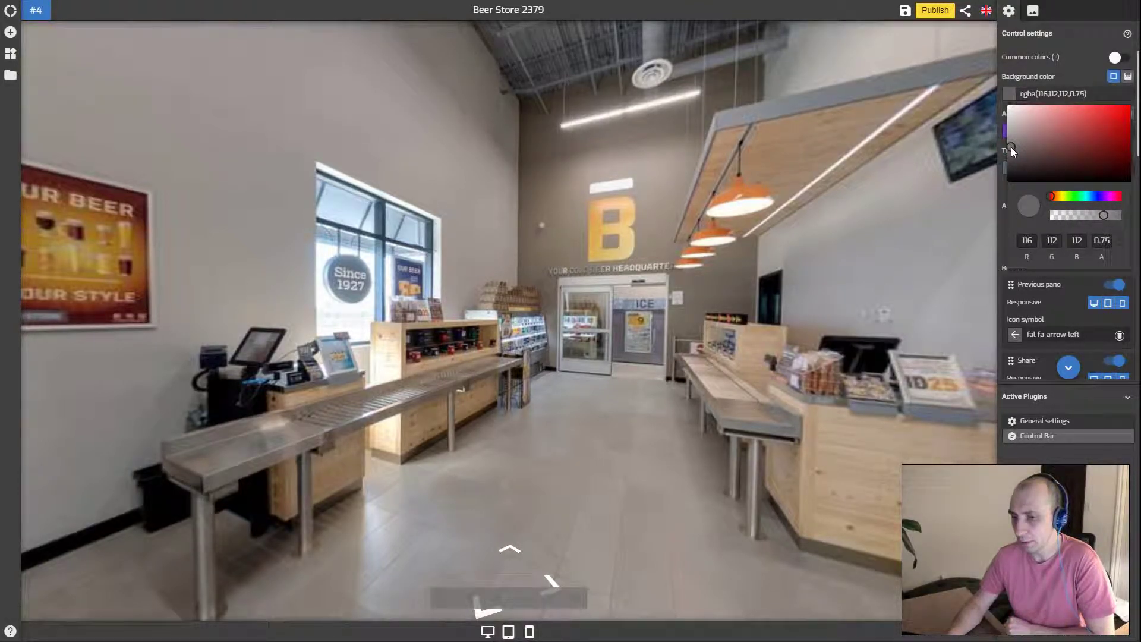
left_click_drag(1112, 217, 1129, 220)
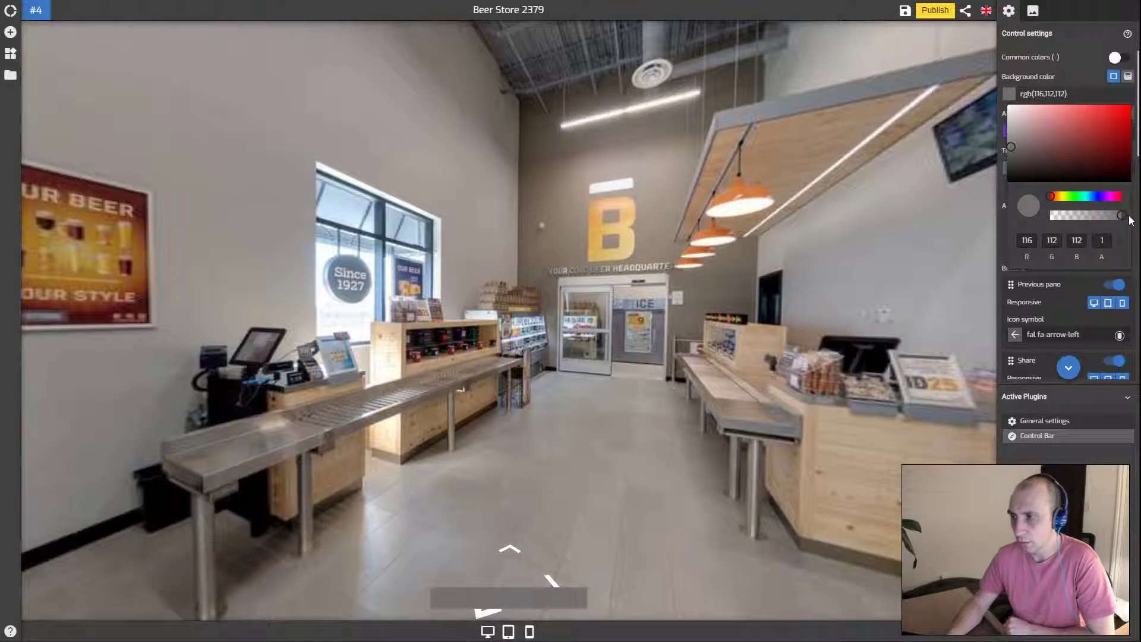
left_click(1009, 165)
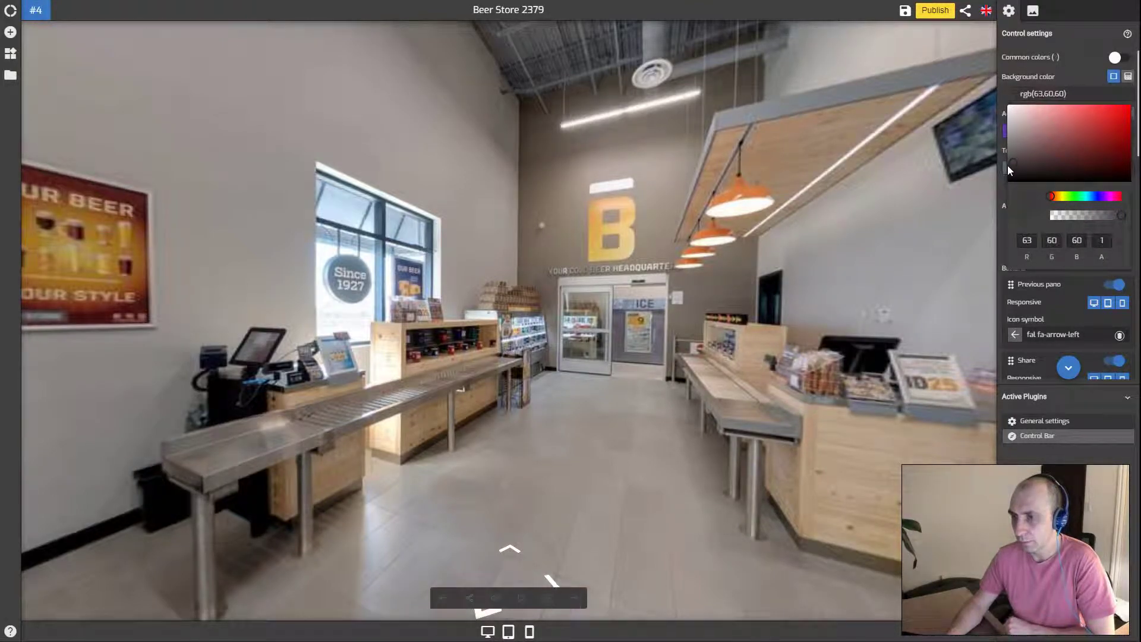
left_click_drag(1009, 169, 1004, 168)
left_click(1044, 94)
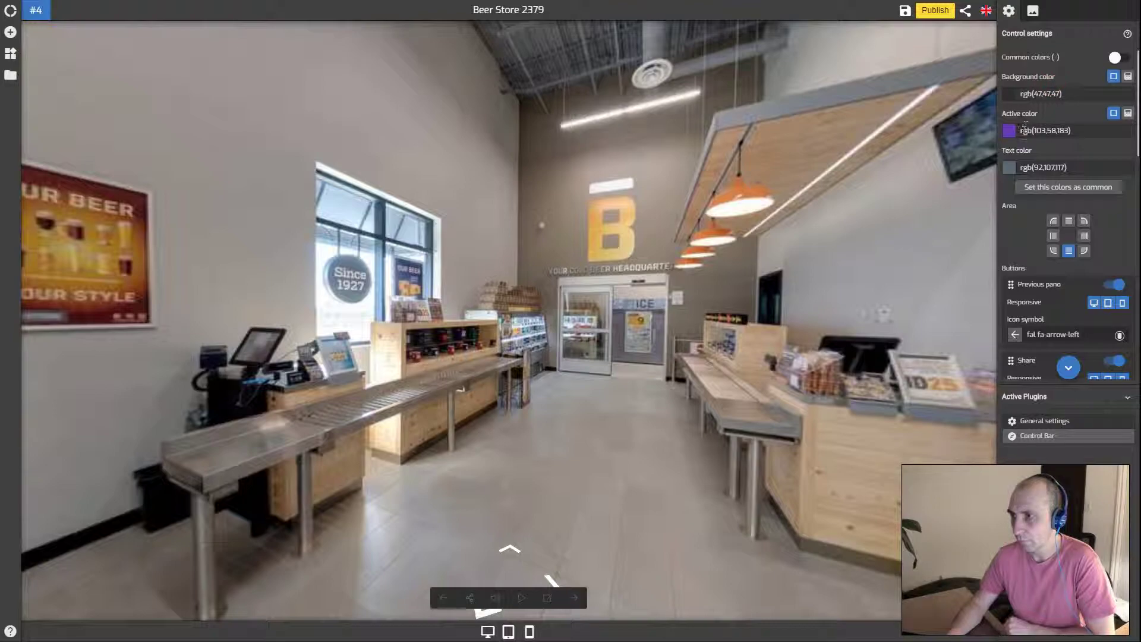
- Set the control bar's text color to white, rgb(255,255,255)
left_click(1010, 167)
left_click_drag(1011, 186, 1003, 180)
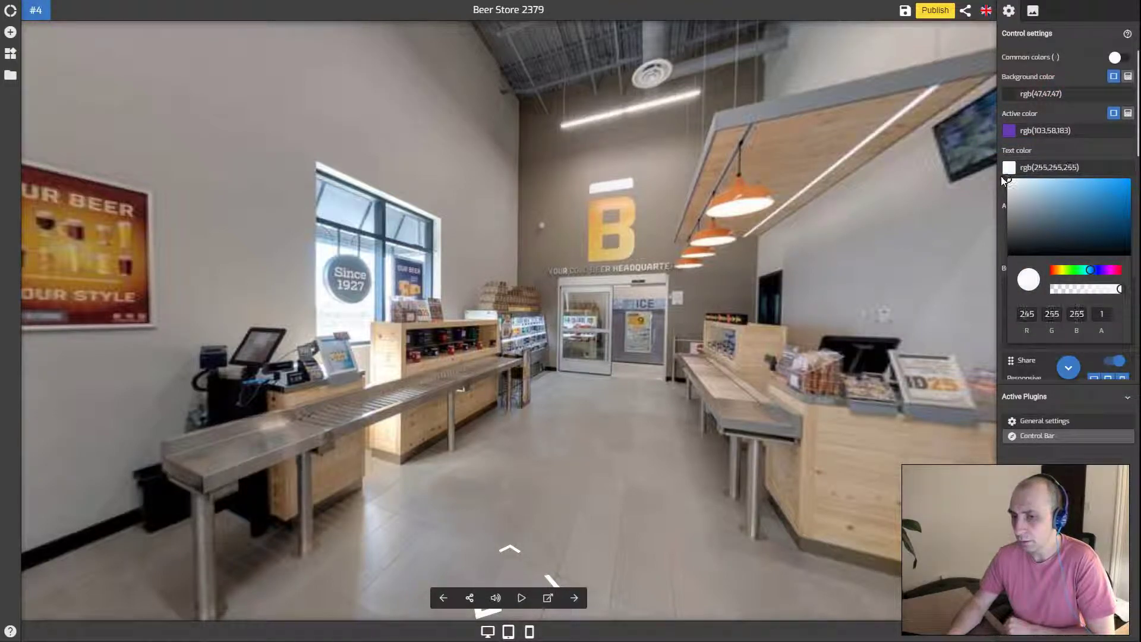
left_click(1065, 145)
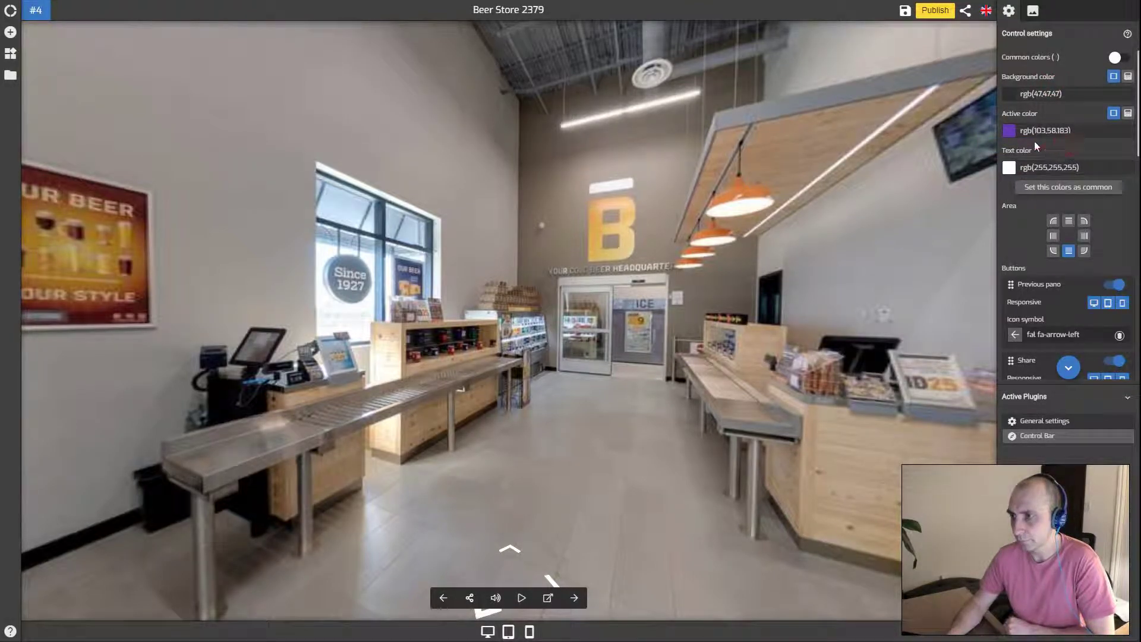
- Set the control bar's active color to yellow, rgb(216,205,2)
left_click(1011, 130)
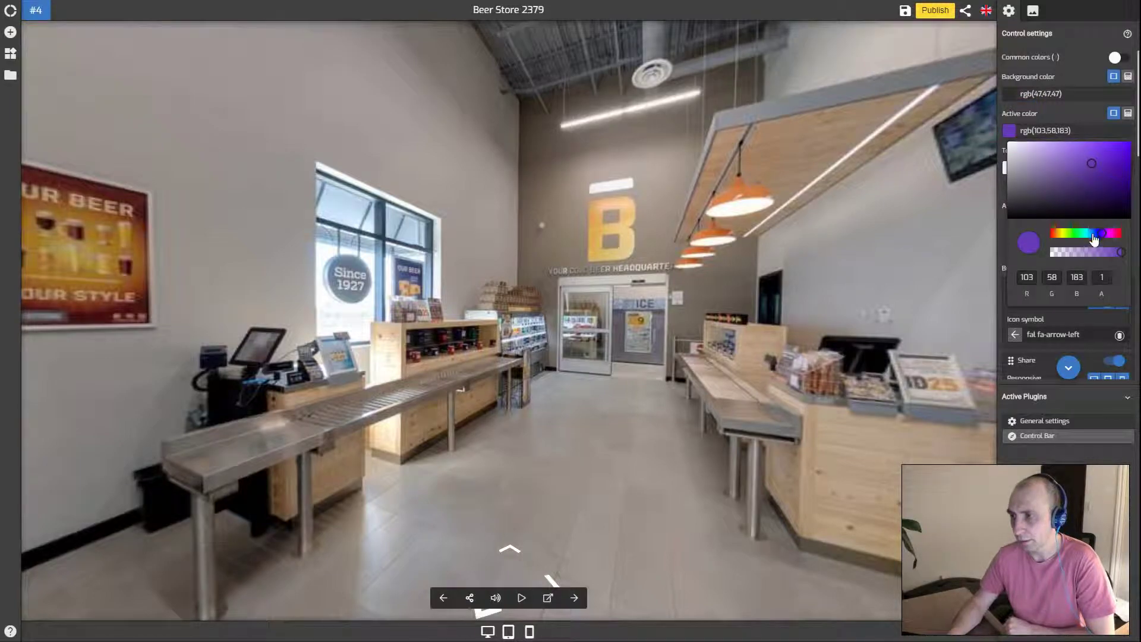
left_click_drag(1100, 234, 1063, 234)
left_click_drag(1123, 162, 1129, 156)
left_click(1075, 126)
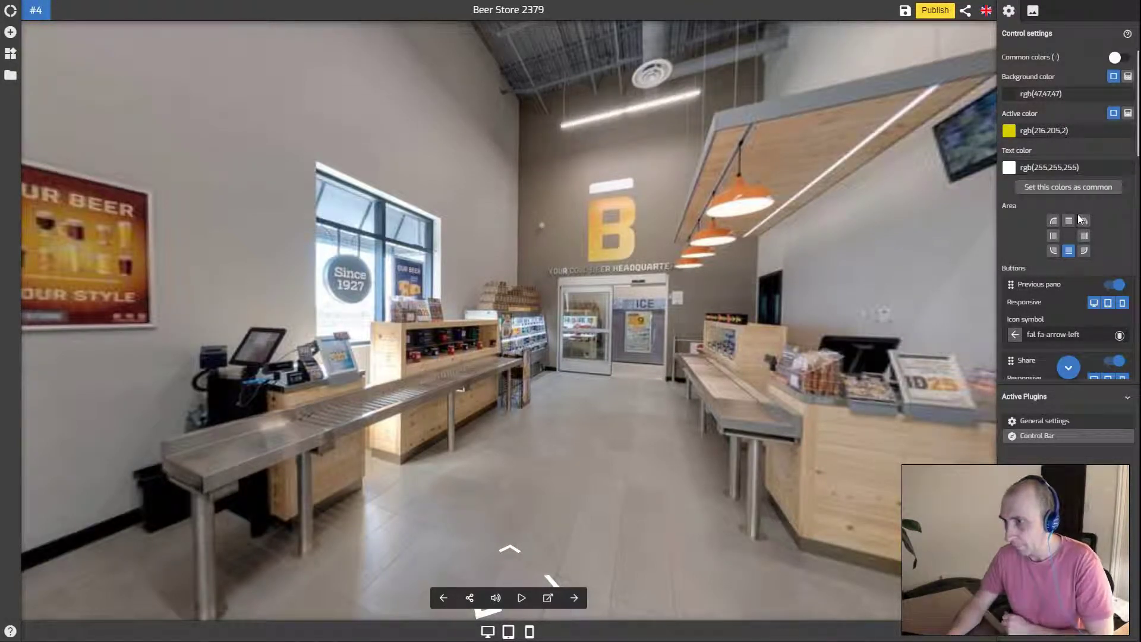
- Try the control bar in every area around the panorama's corners and edges, and return it to the bottom-center area
scroll(1072, 173, "down", 1)
scroll(1069, 166, "down", 1)
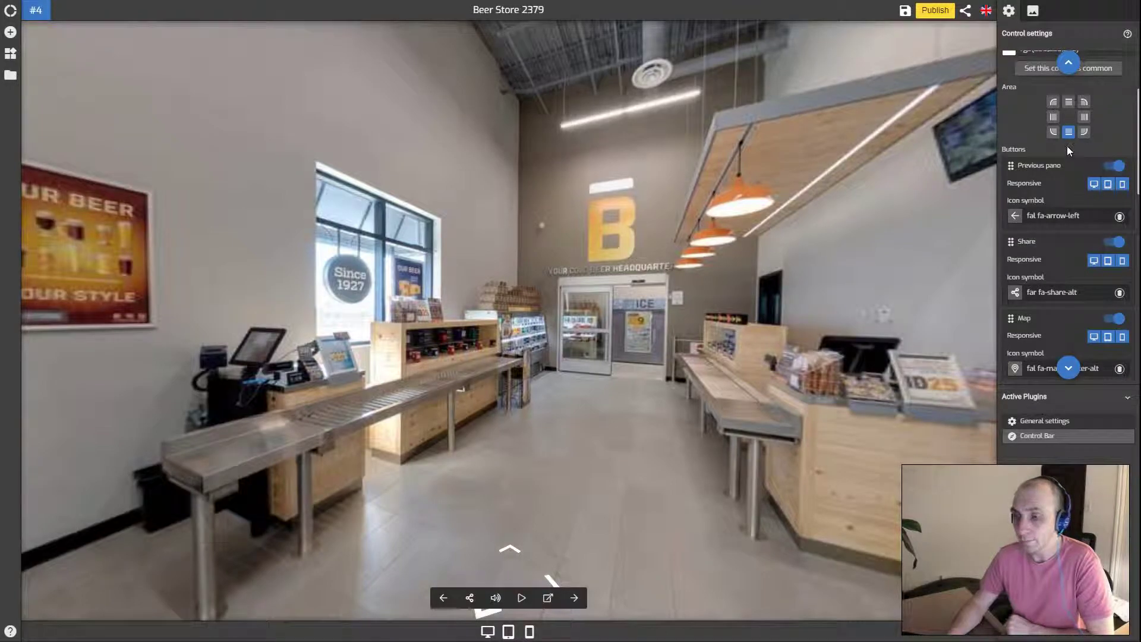
scroll(1069, 213, "down", 1)
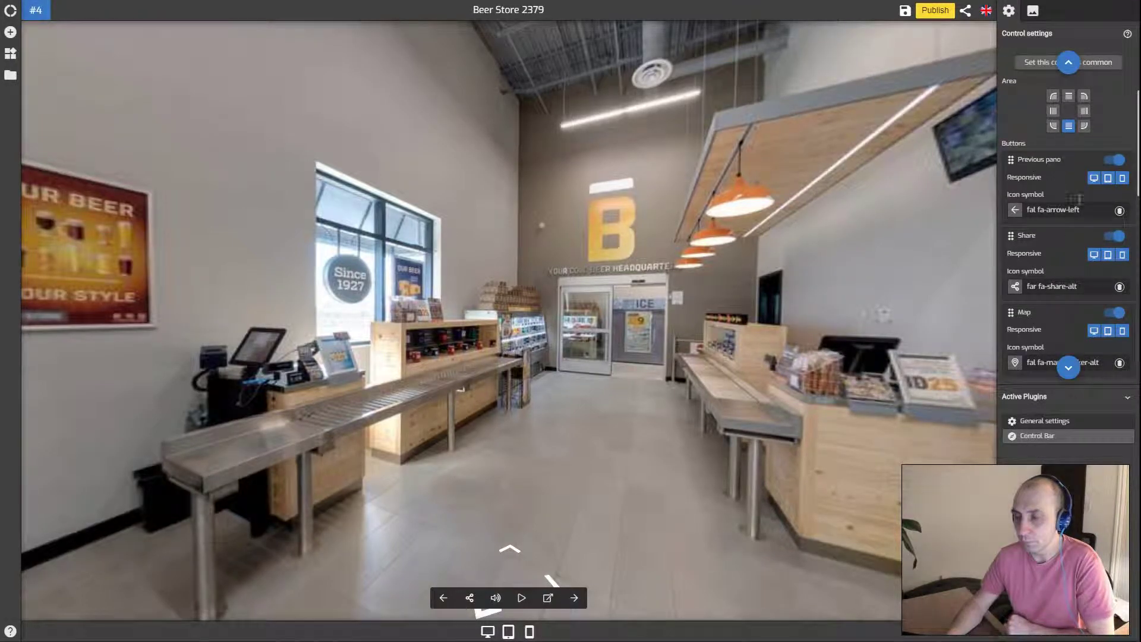
left_click(1083, 126)
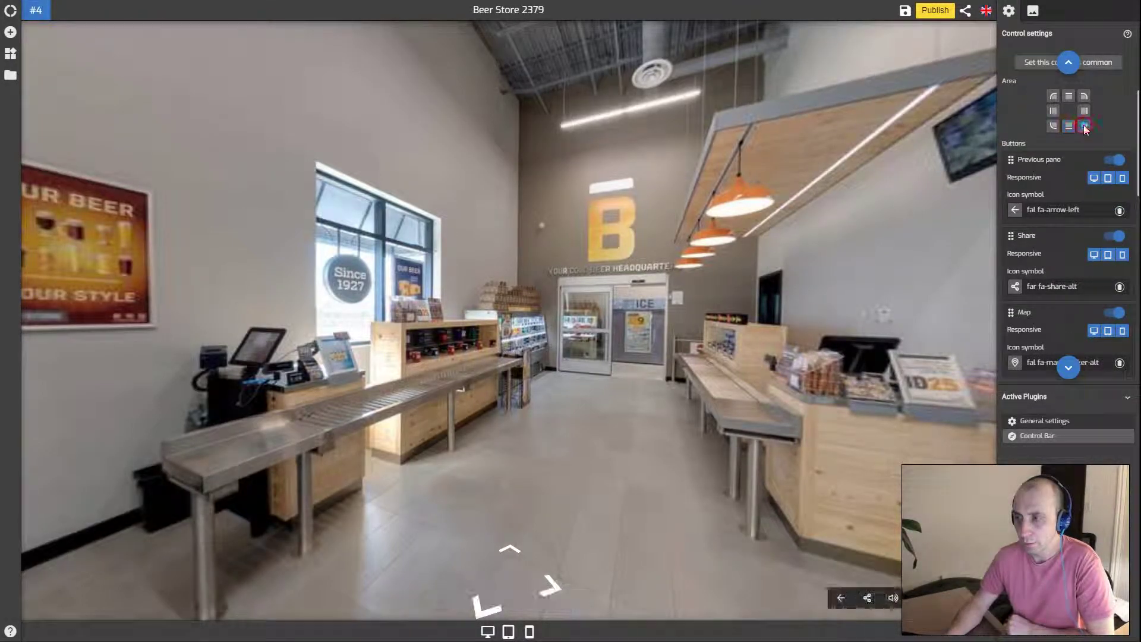
left_click(1084, 112)
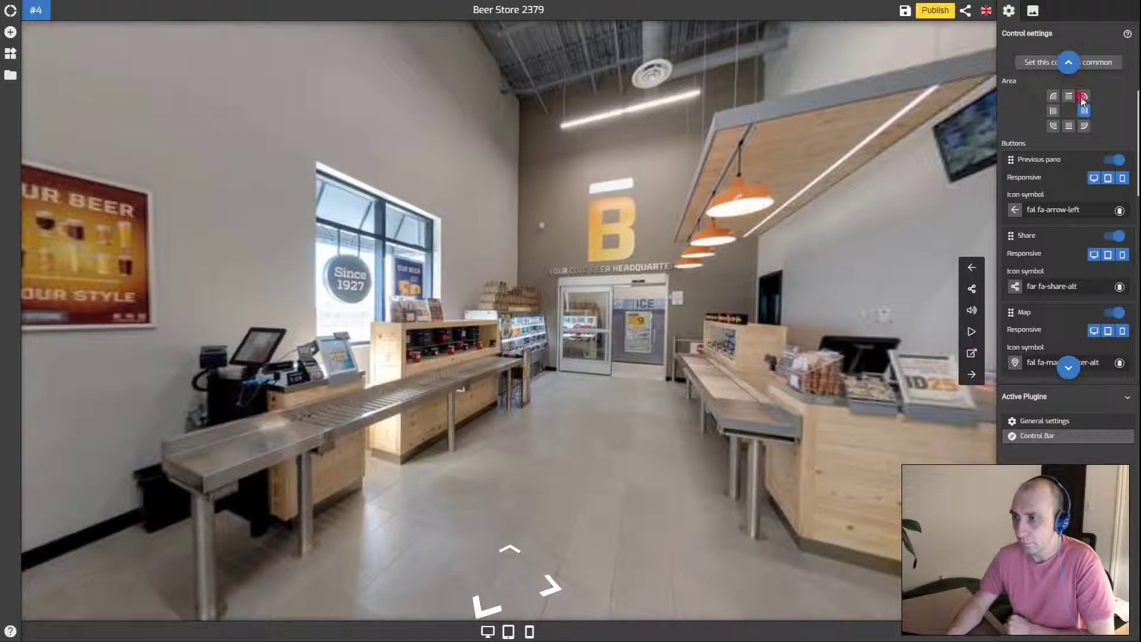
left_click(1081, 97)
left_click(1069, 97)
left_click(1055, 96)
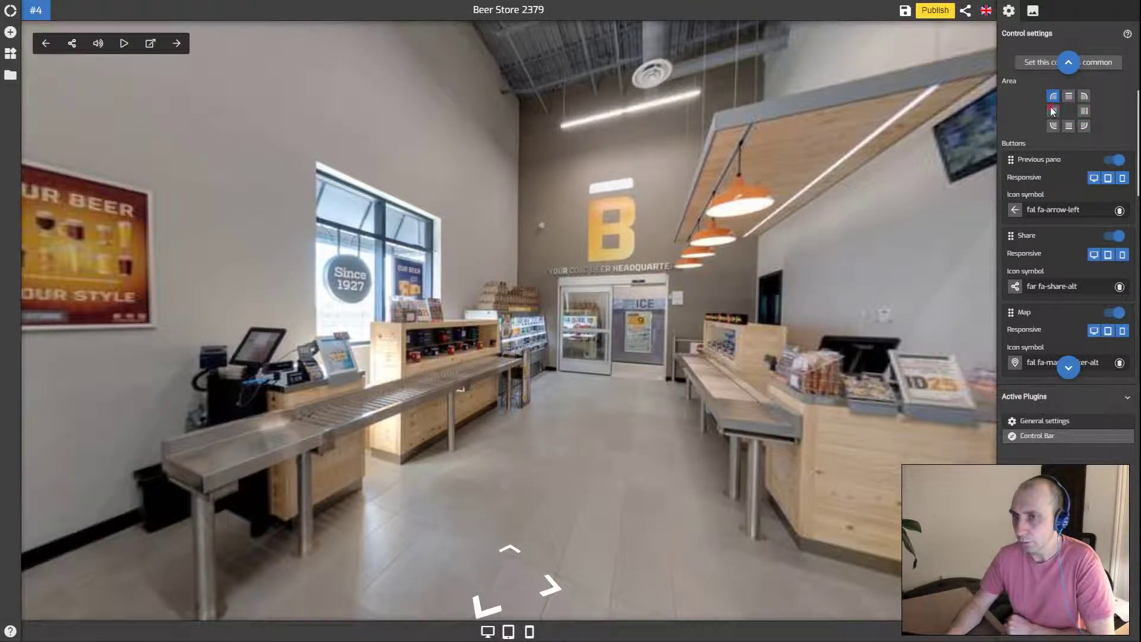
left_click(1052, 111)
left_click(1054, 126)
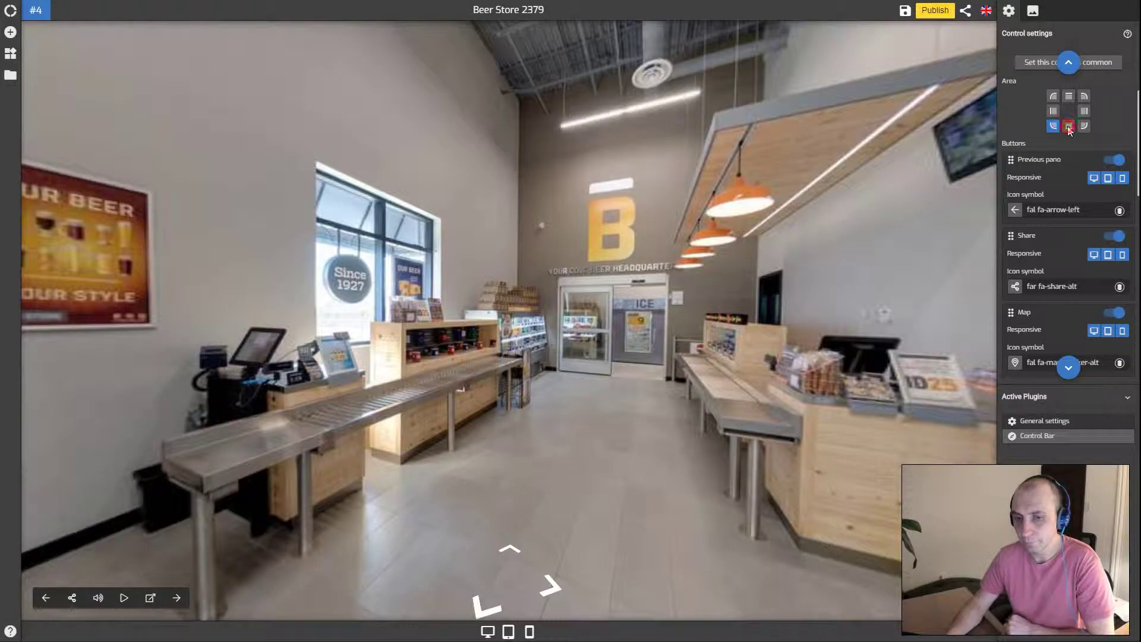
left_click(1069, 127)
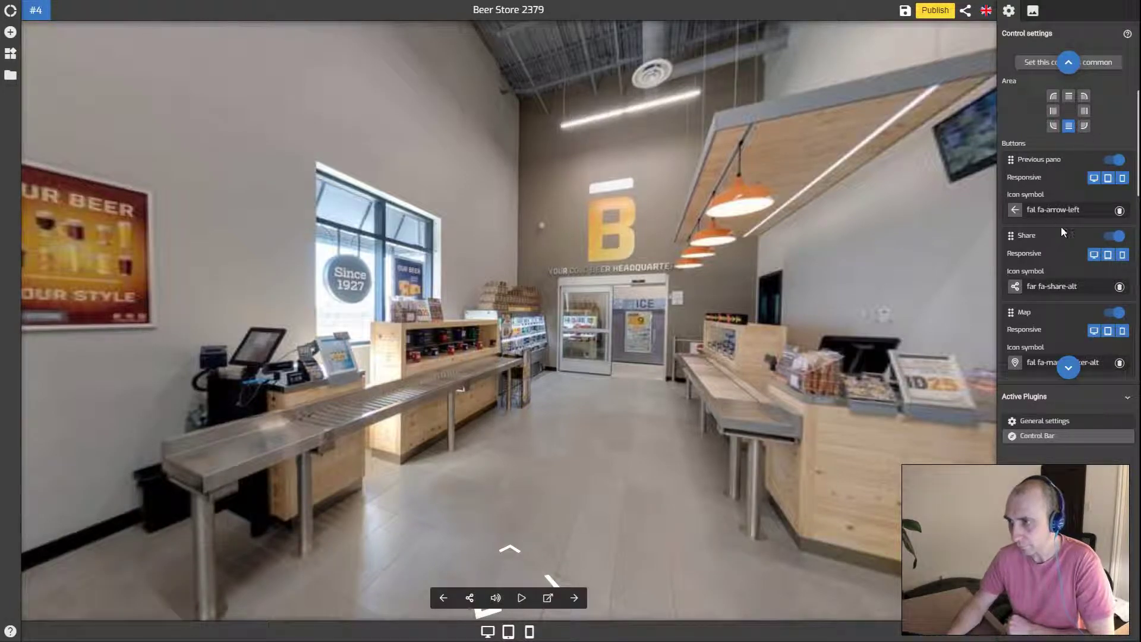
- Place the control bar vertically in the middle-right area of the panorama
left_click(1086, 111)
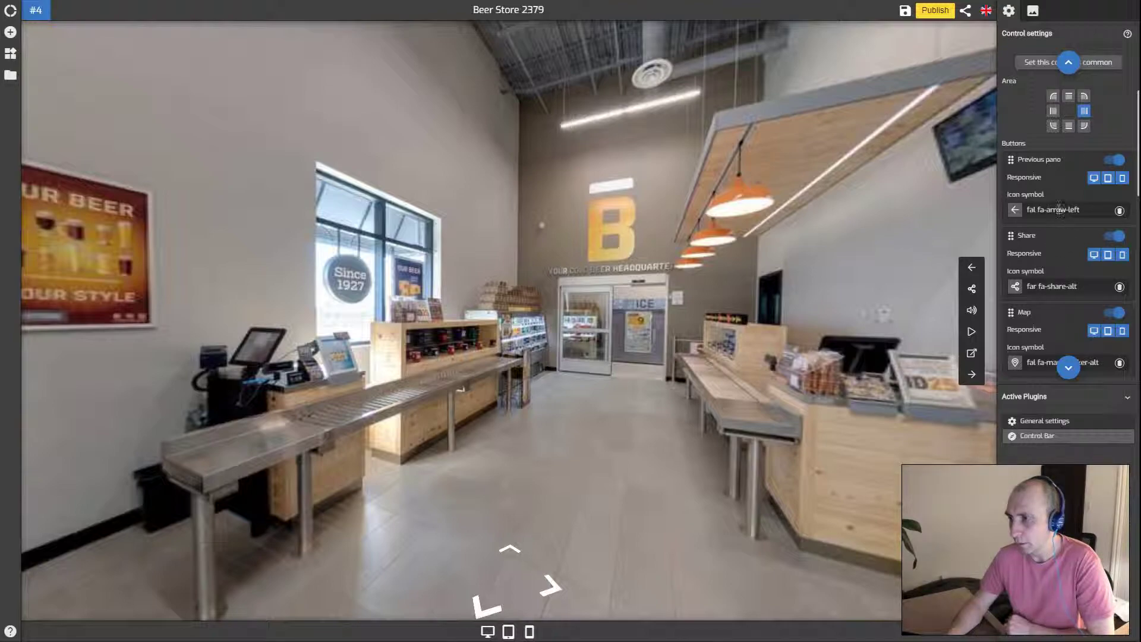
scroll(1048, 188, "down", 1)
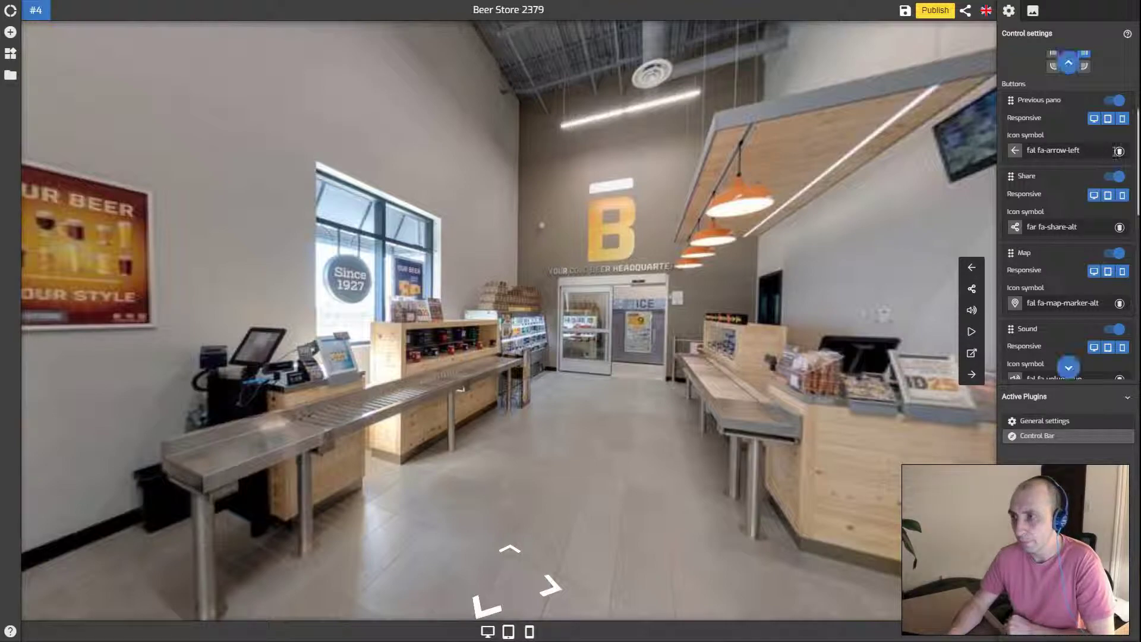
scroll(1101, 145, "up", 2)
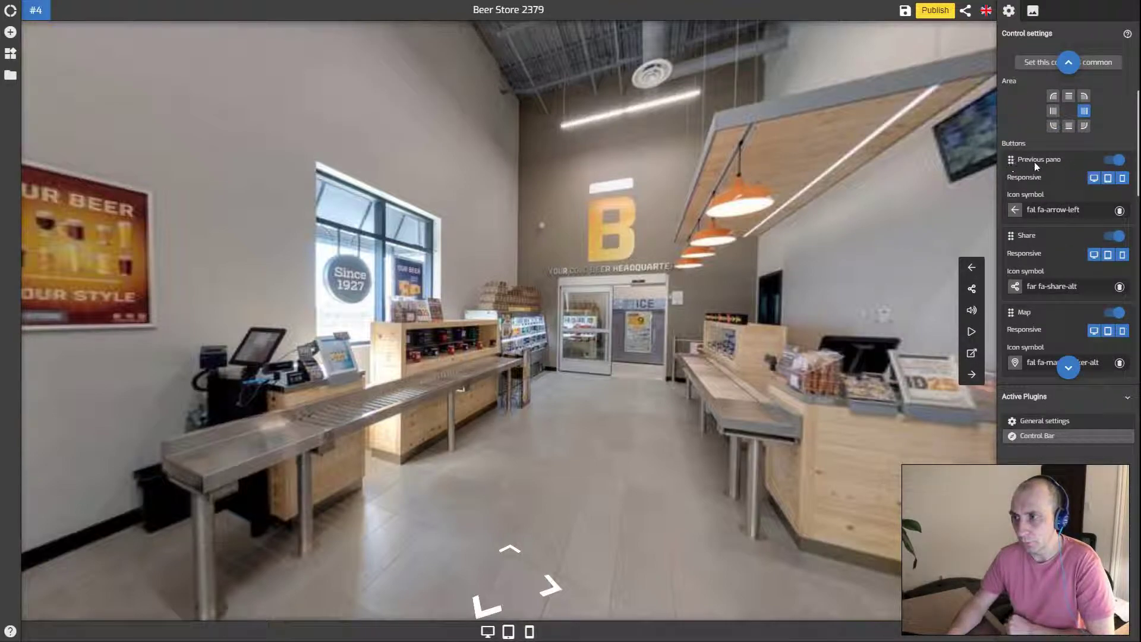
- Try disabling the Previous pano button and hiding it on mobile, and restore both settings
left_click(1110, 160)
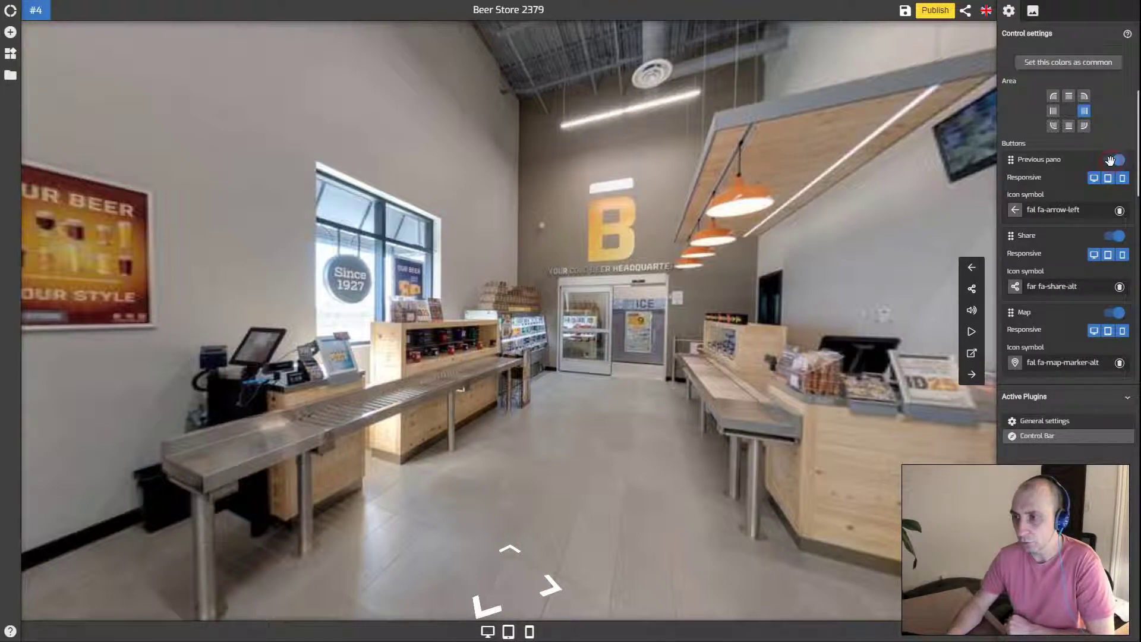
left_click(1110, 159)
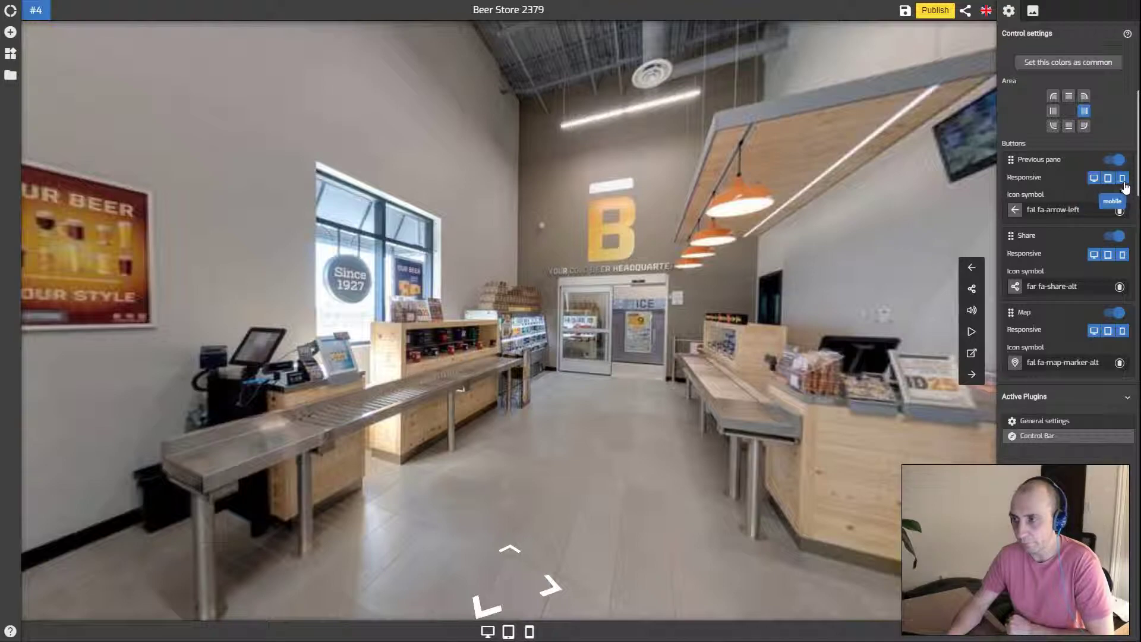
left_click(1123, 179)
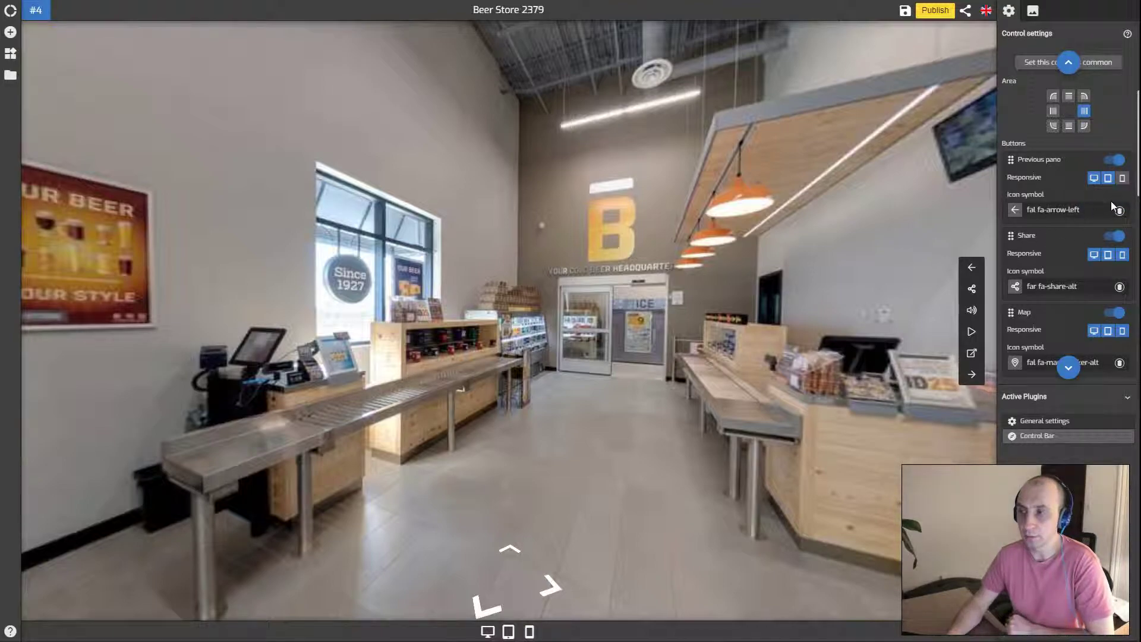
left_click(1122, 179)
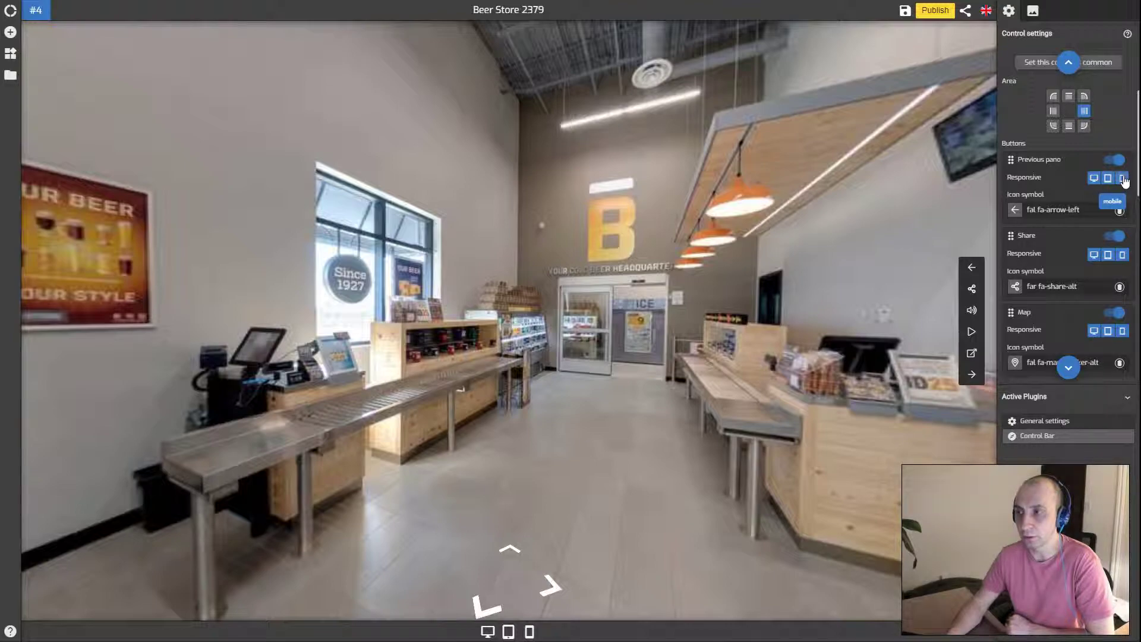
- Try hiding the Previous pano button on desktop and restore its desktop visibility
scroll(1110, 166, "down", 1)
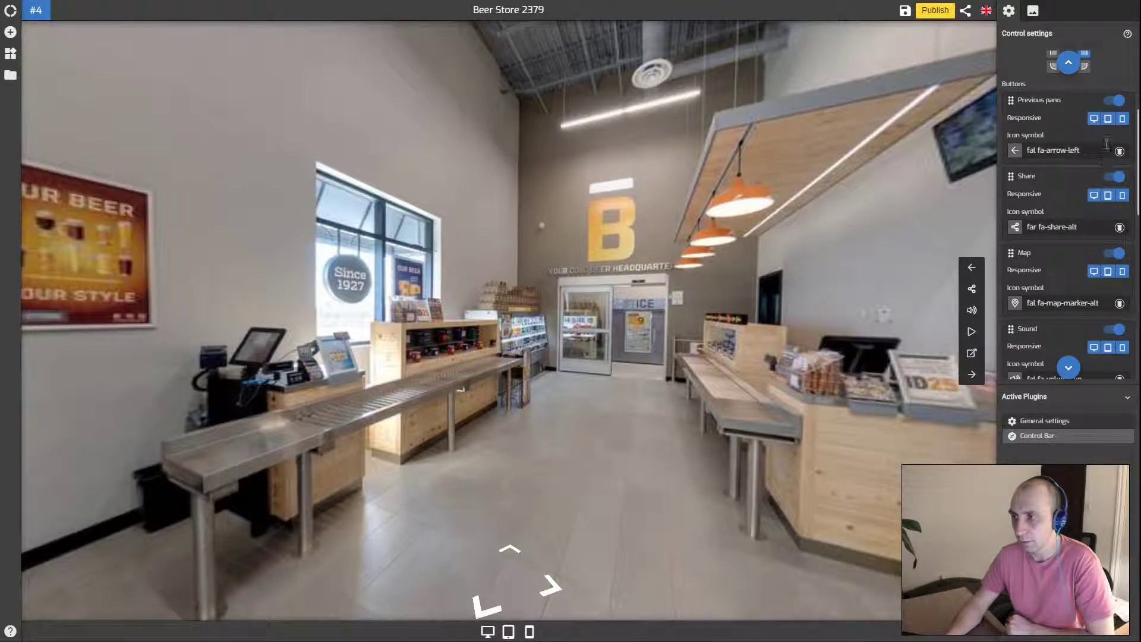
left_click(1110, 121)
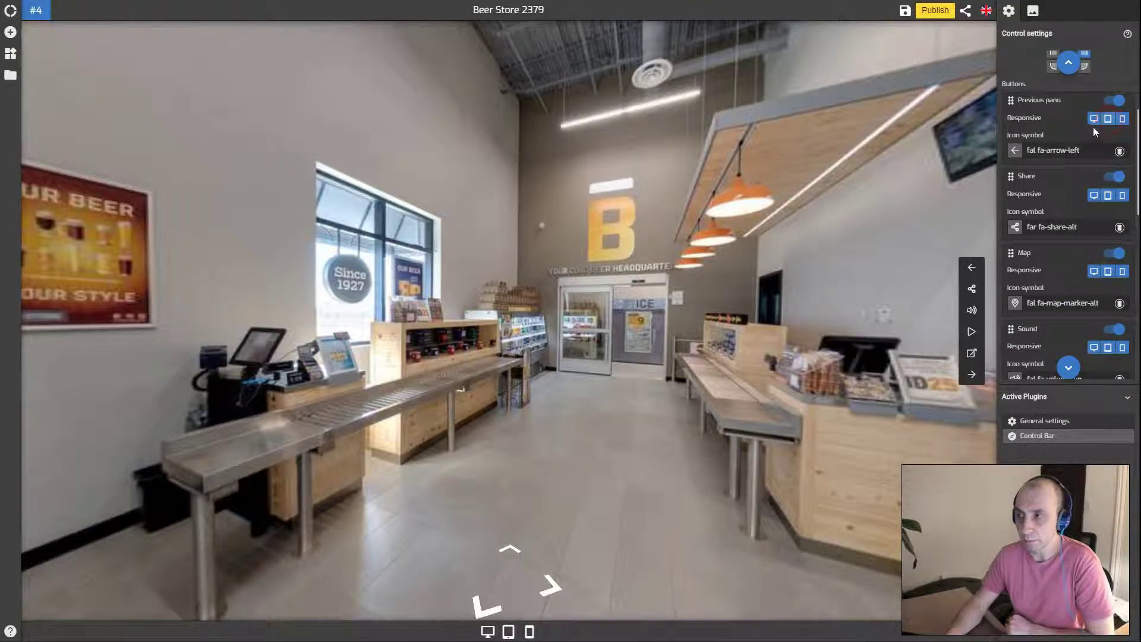
left_click(1094, 119)
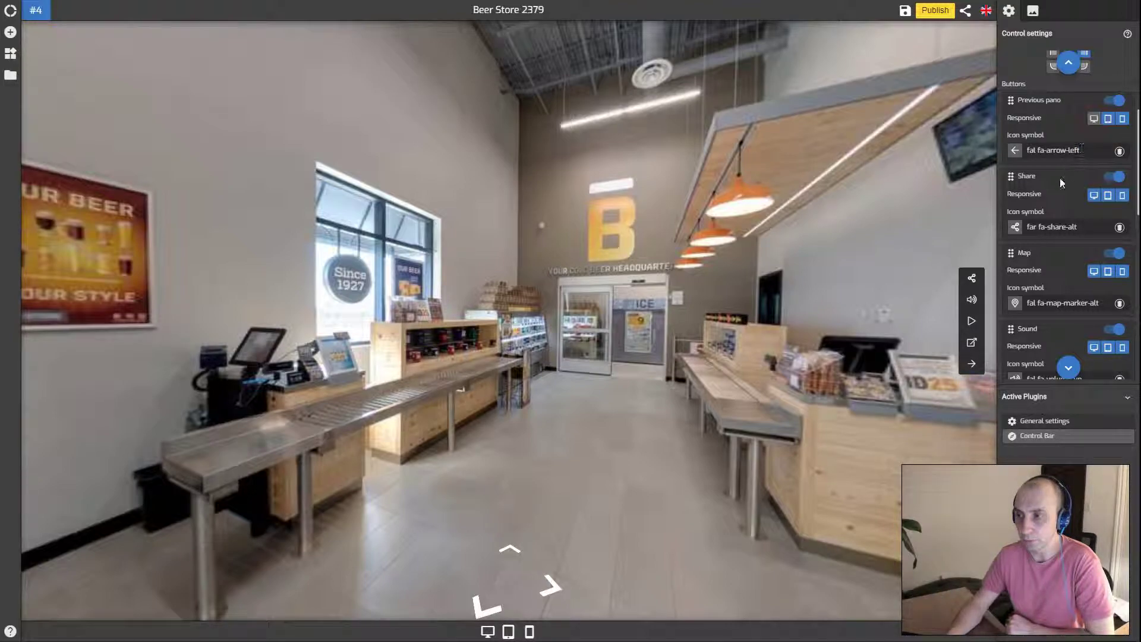
left_click(1094, 119)
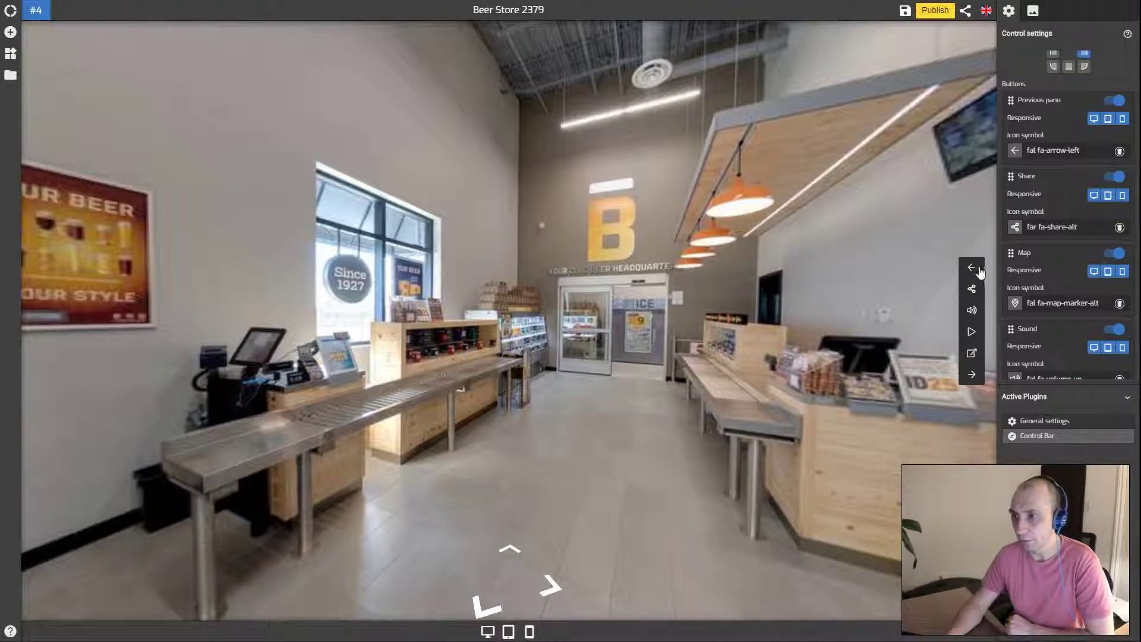
- Search the icon symbols for "lef" and set the Previous pano button's icon to fas fa-angle-double-left
left_click(1068, 152)
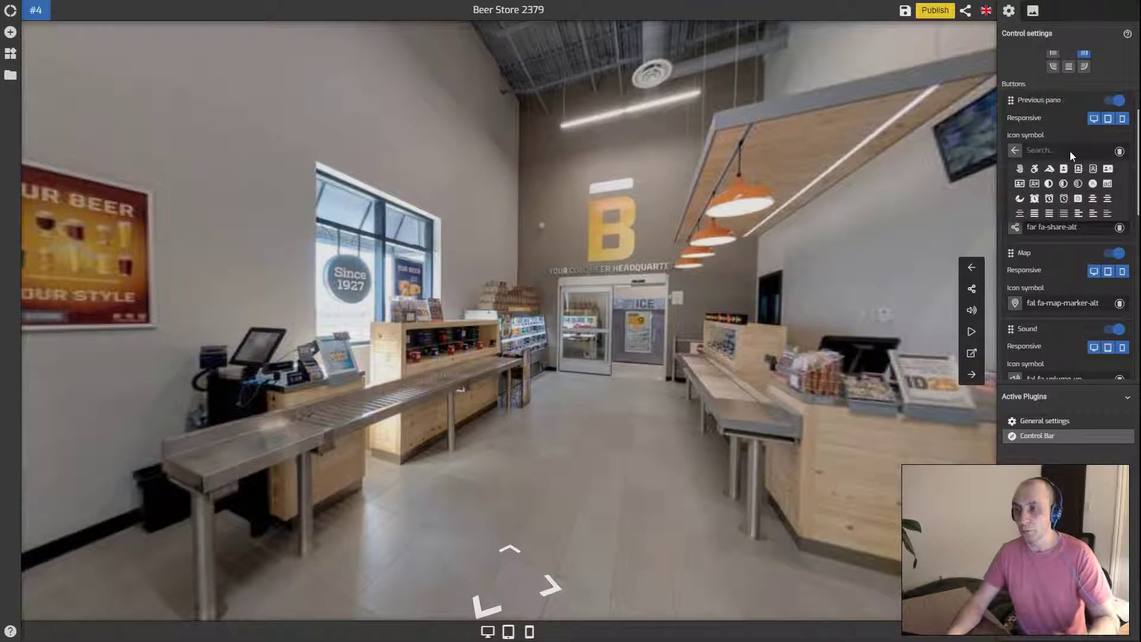
type("lef")
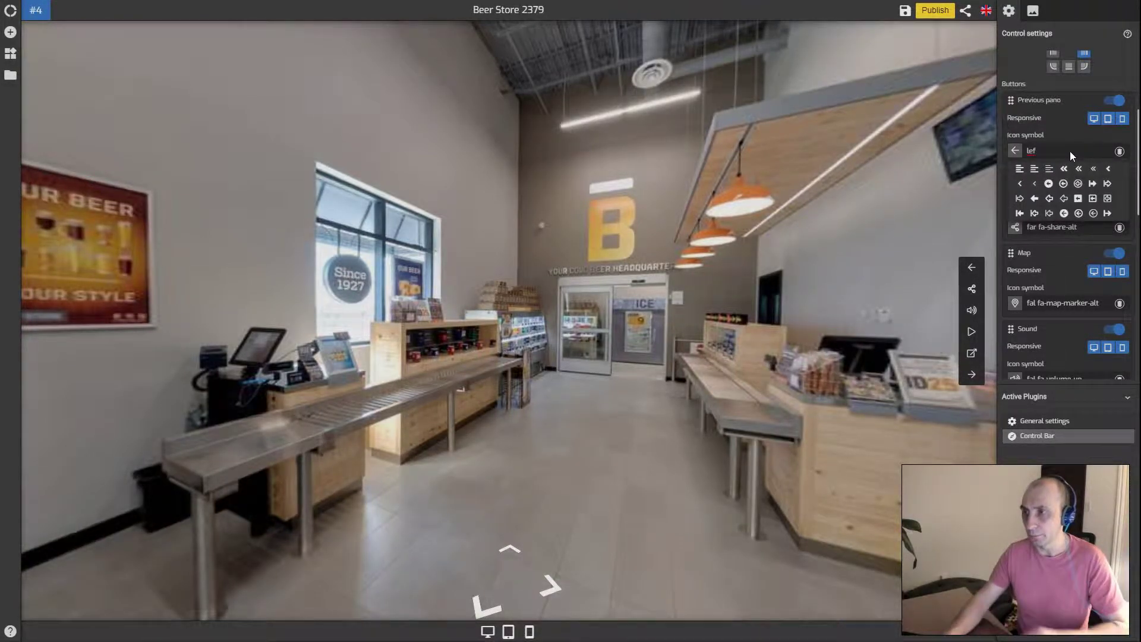
left_click(1064, 169)
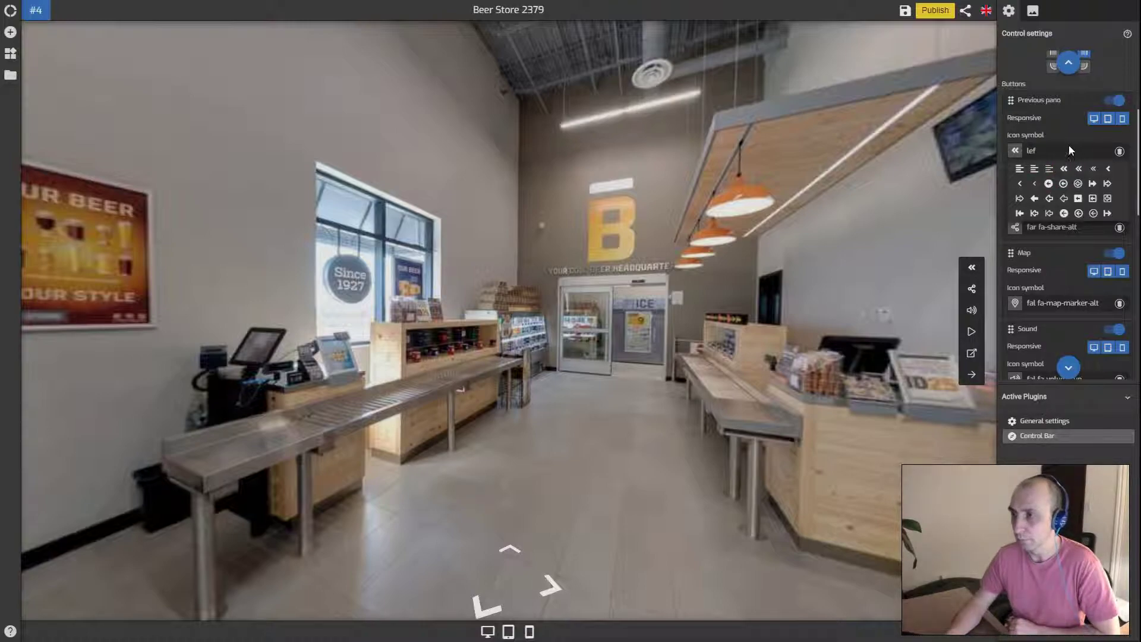
scroll(1056, 133, "down", 1)
scroll(1078, 149, "up", 1)
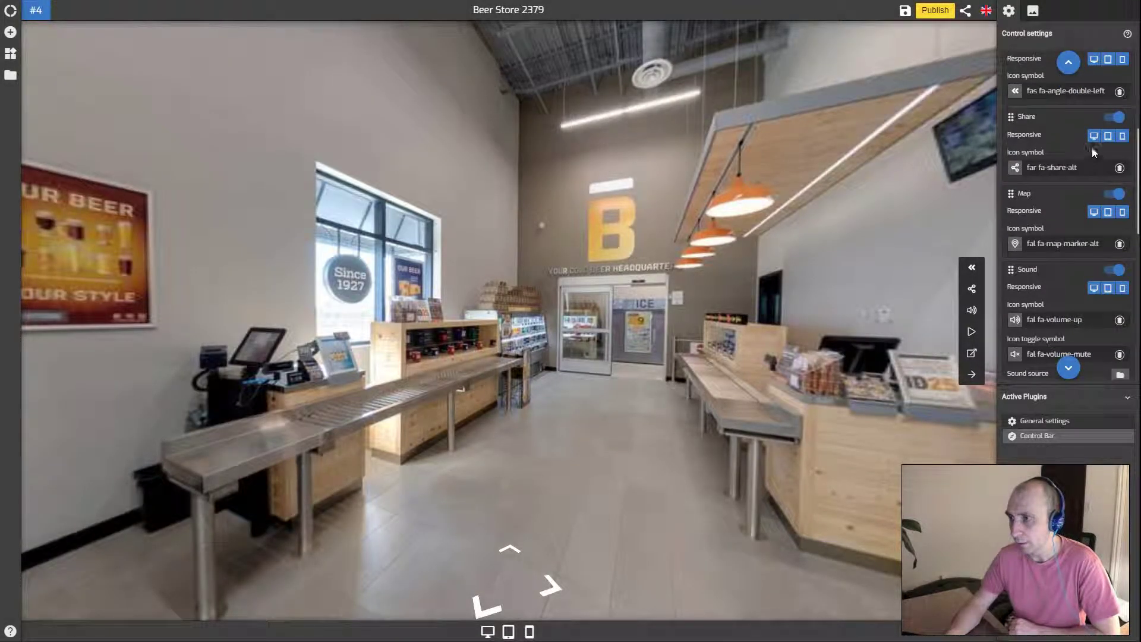
- Preview the social network options of the control bar's Share button and close them
left_click(1117, 116)
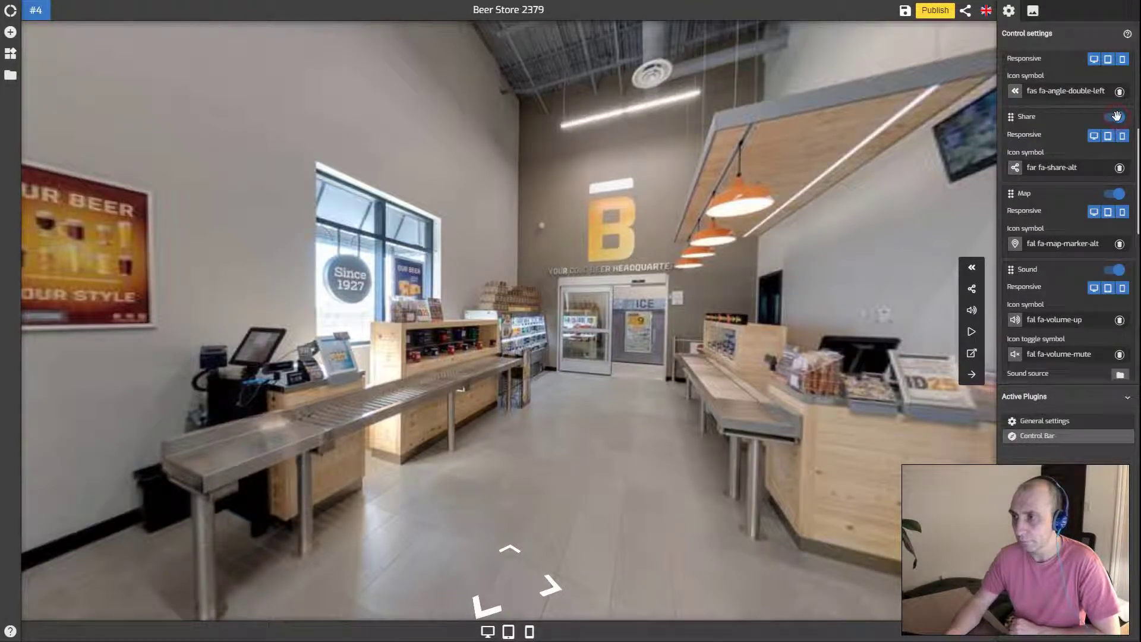
left_click(972, 289)
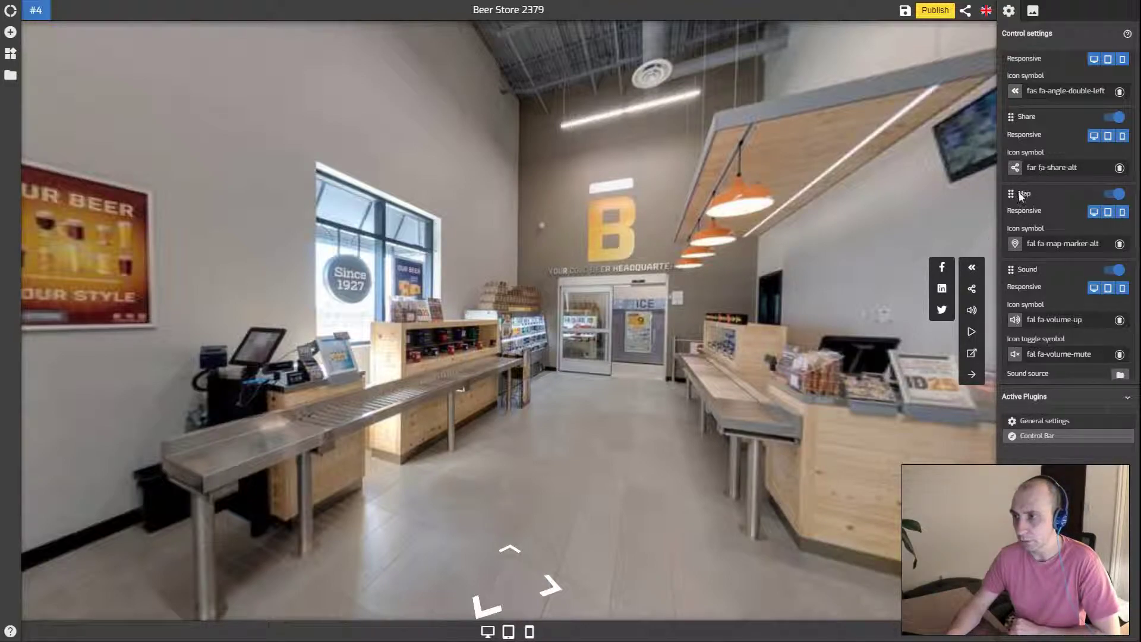
left_click(1055, 148)
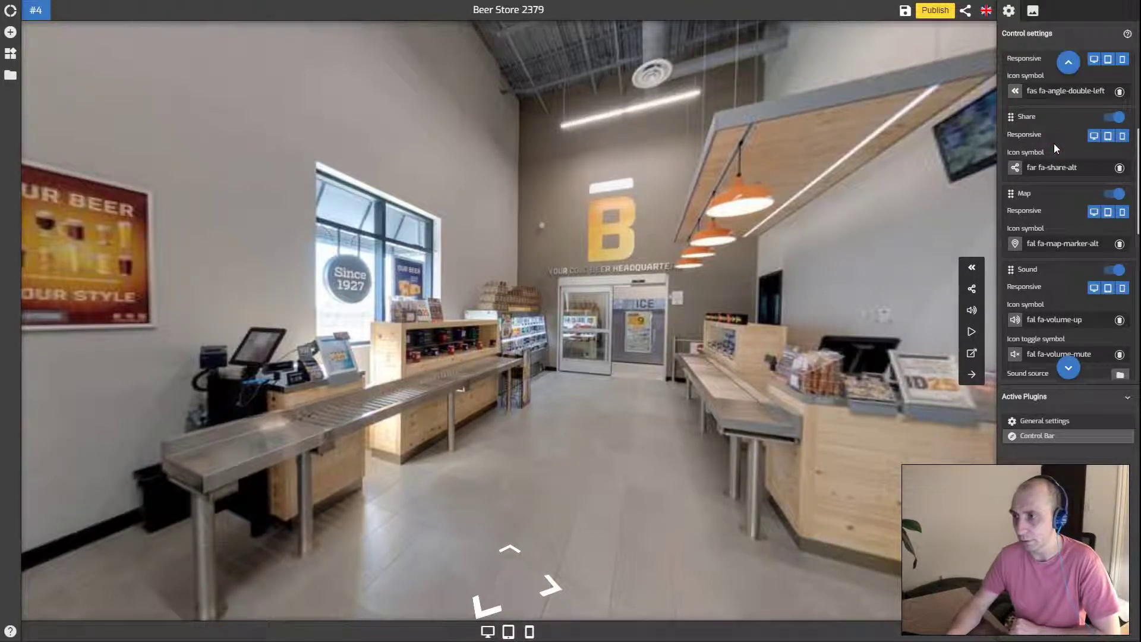
- Try switching the control bar's Map button off and on, leaving it enabled
scroll(1086, 171, "down", 1)
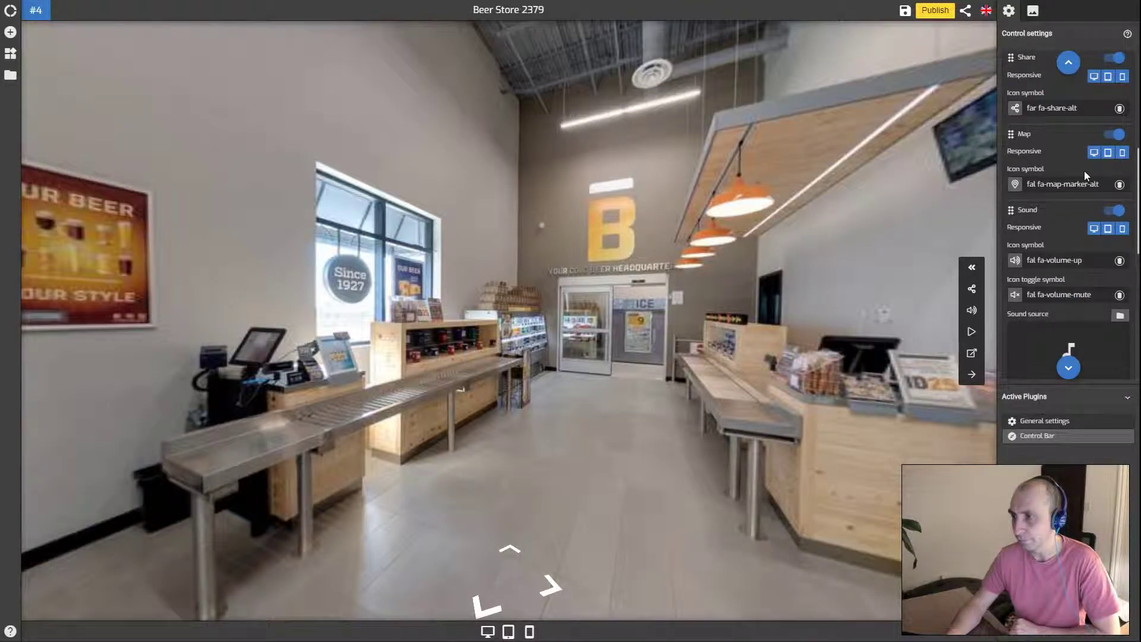
scroll(1085, 170, "up", 1)
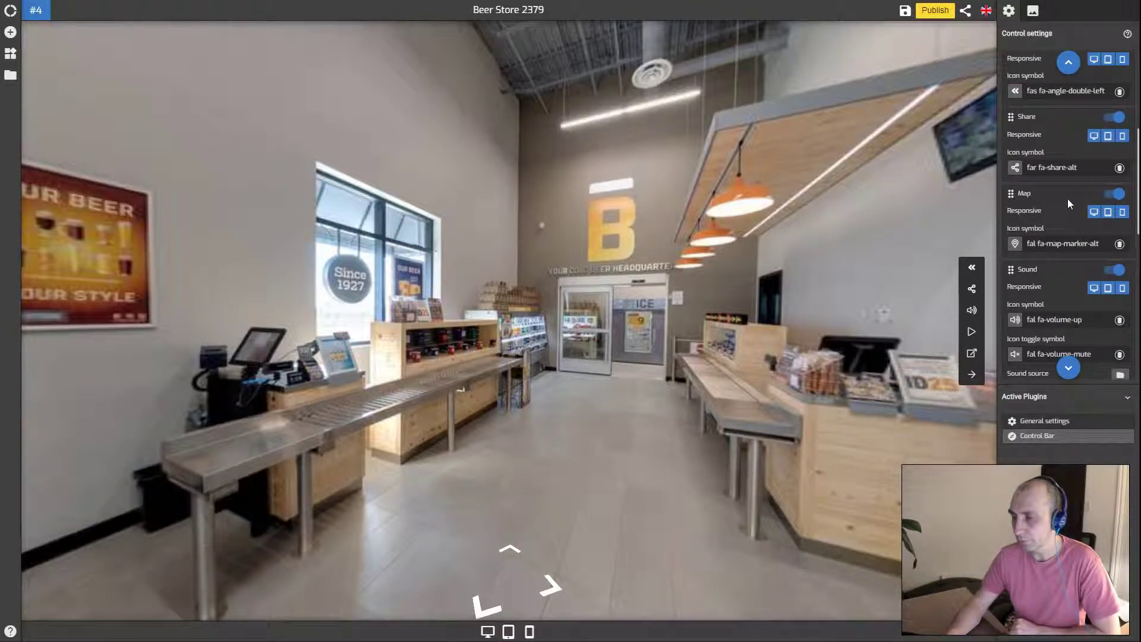
left_click(1116, 195)
left_click(1116, 195)
left_click(1116, 194)
left_click(1117, 193)
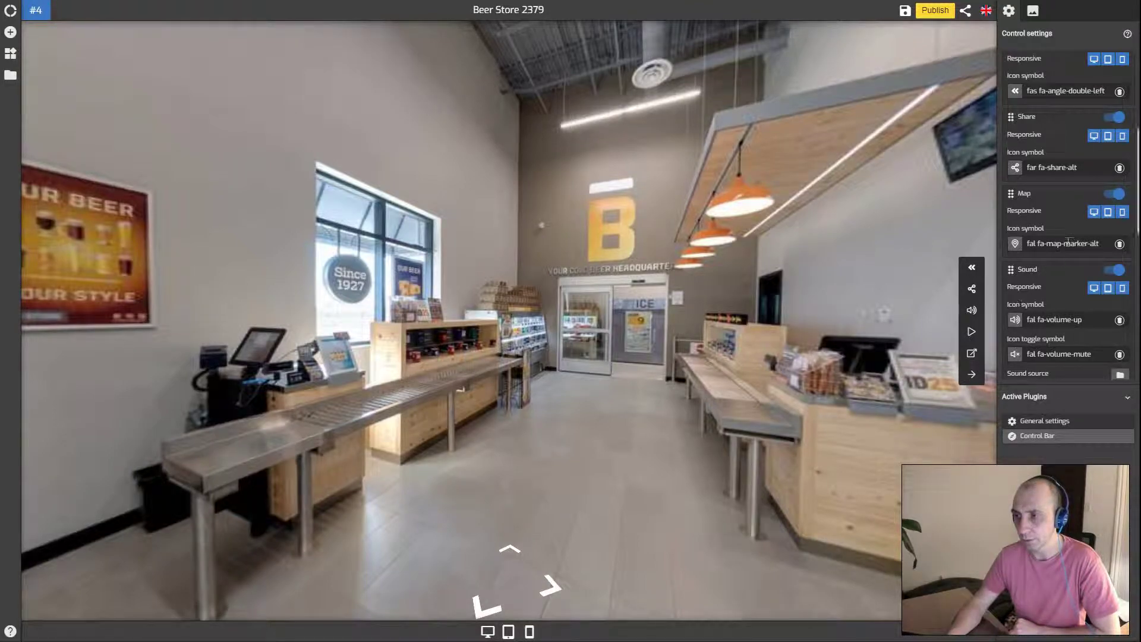
left_click(1112, 194)
left_click(1113, 192)
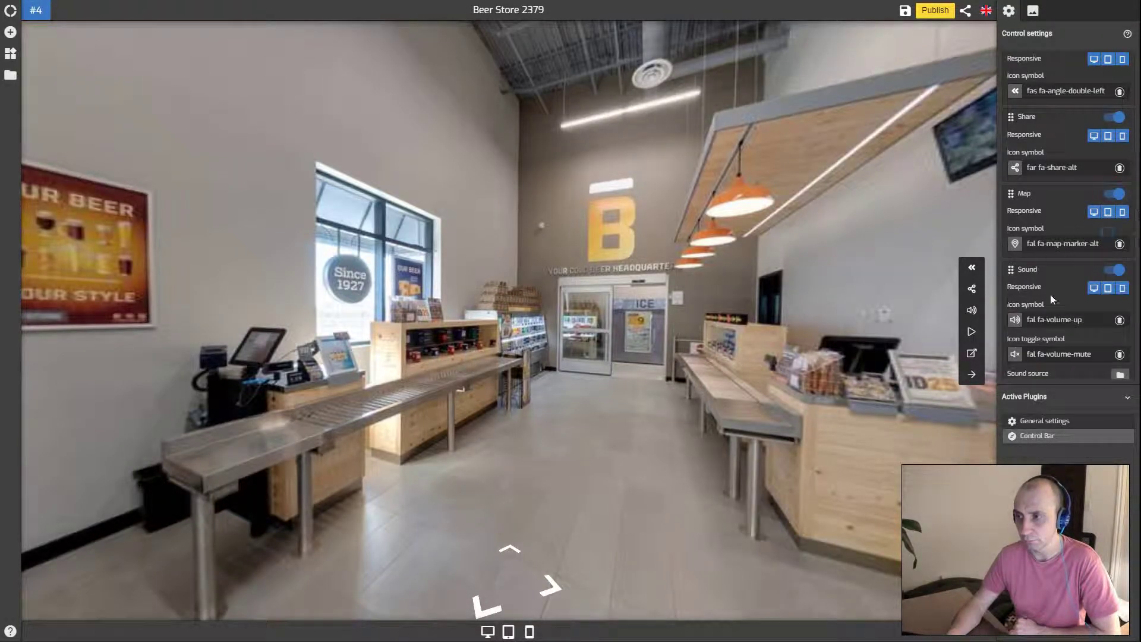
- Try disabling the Sound button, enable it again, and review its icon, toggle symbol and sound source settings
scroll(1048, 270, "down", 1)
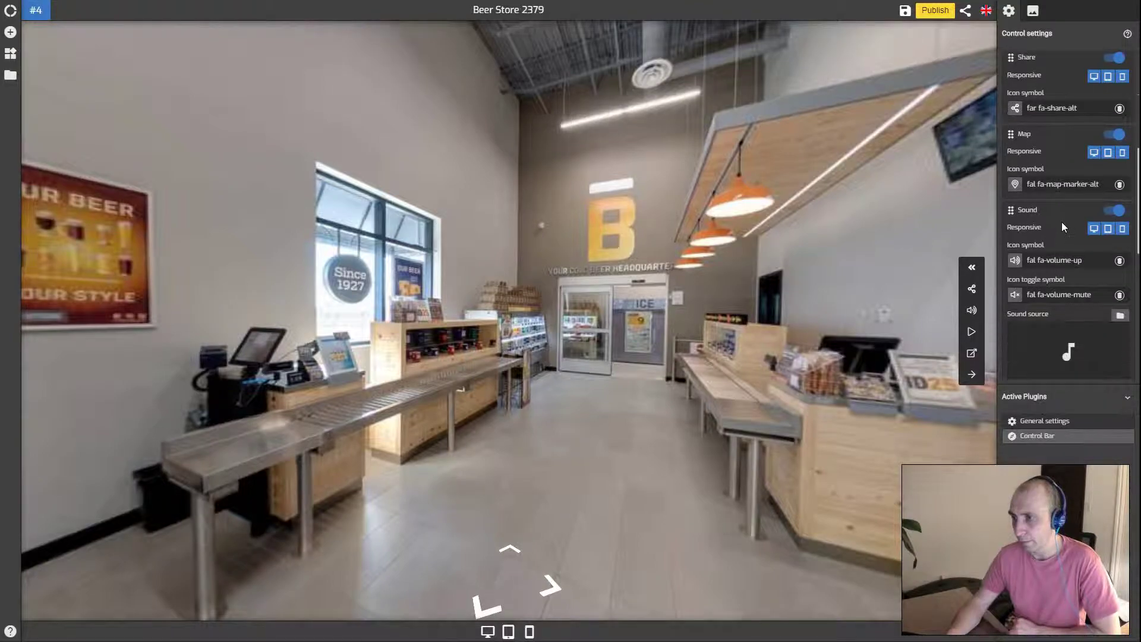
left_click(1118, 210)
left_click(1118, 211)
scroll(1064, 250, "down", 1)
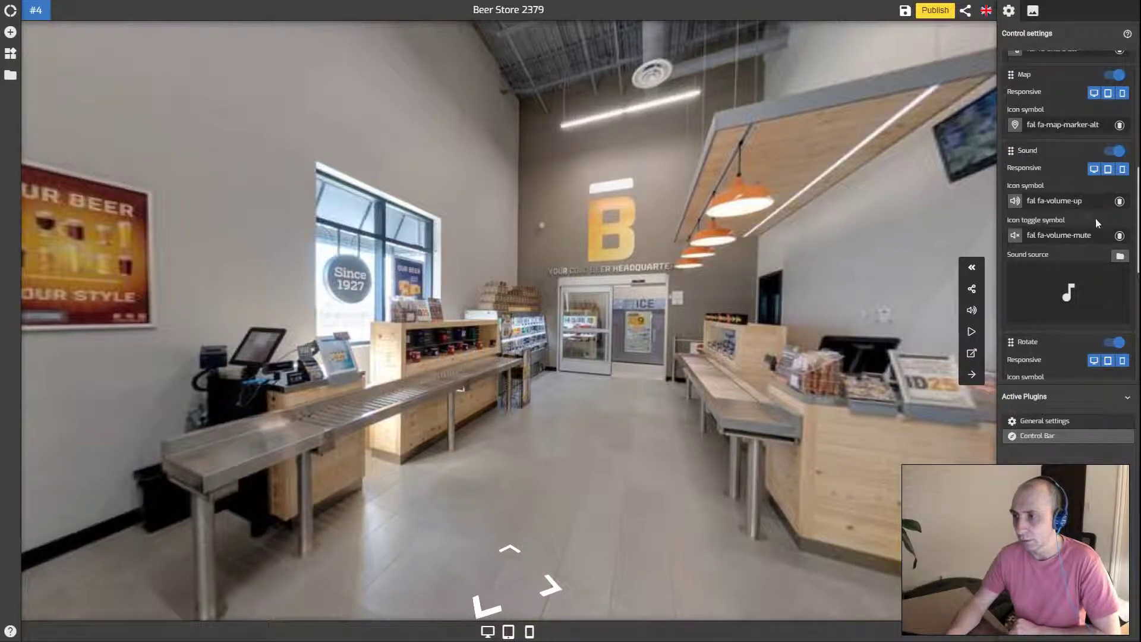
scroll(1076, 223, "down", 1)
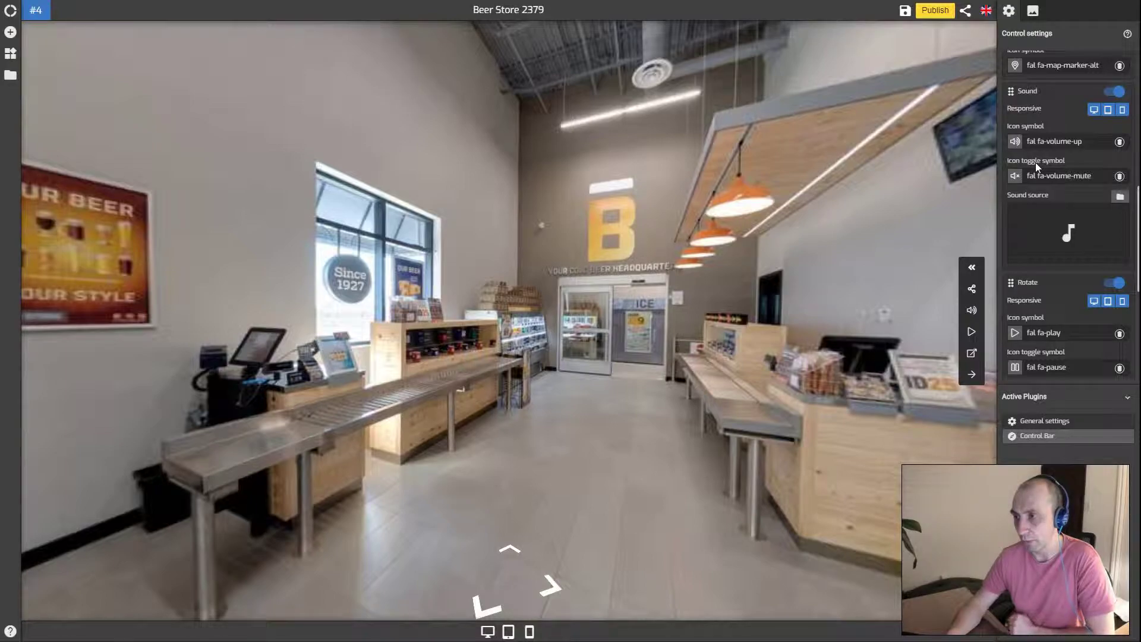
scroll(1035, 162, "down", 2)
scroll(1040, 184, "up", 1)
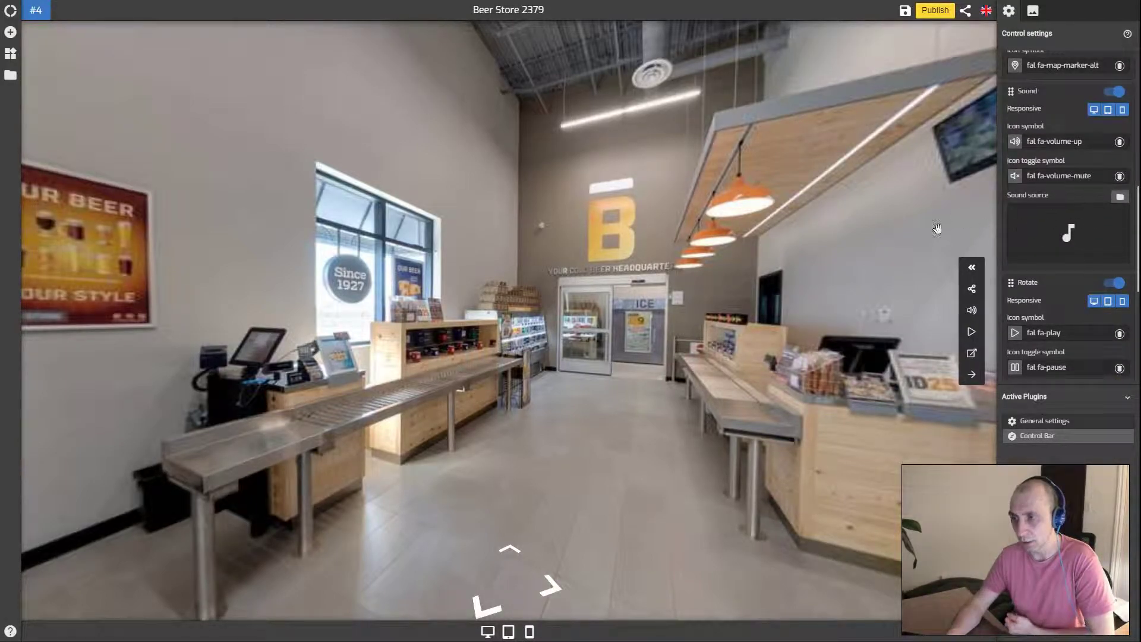
- Try disabling the Rotate button in the control bar and enable it again
scroll(1098, 232, "down", 1)
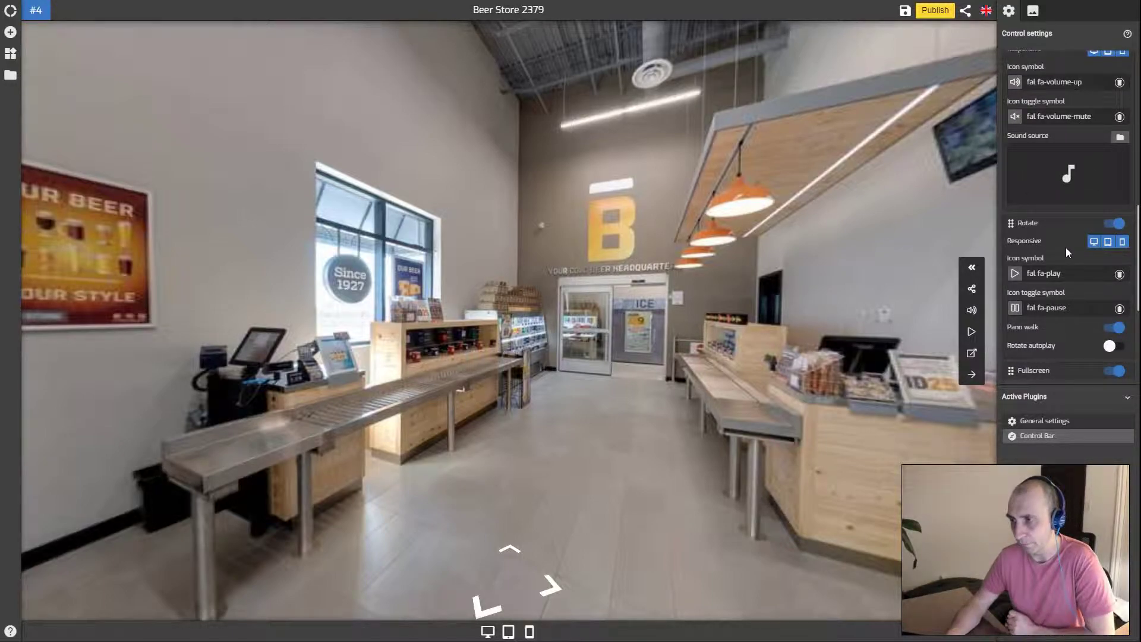
scroll(1068, 247, "down", 1)
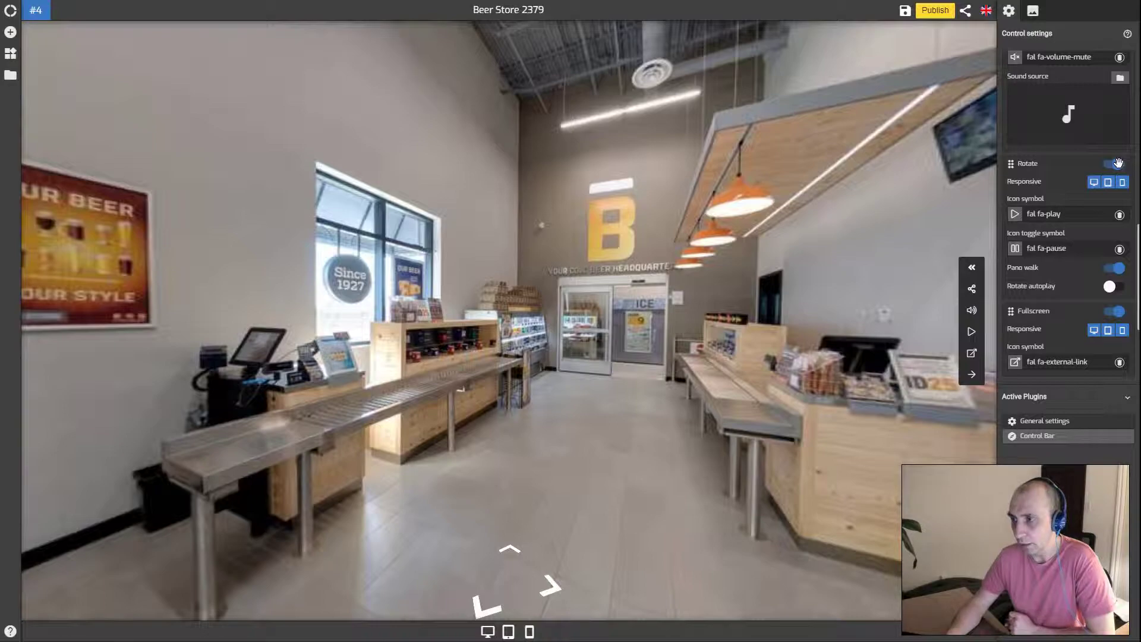
left_click(1118, 164)
left_click(1115, 165)
scroll(1085, 163, "down", 2)
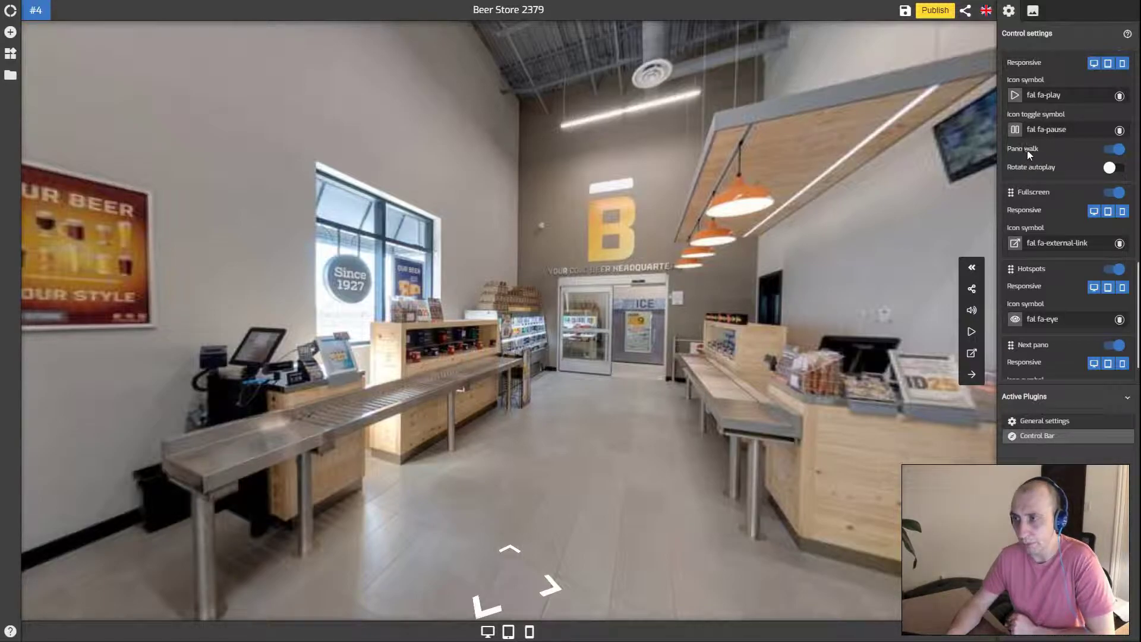
- Preview the rotation with Pano walk enabled through to panorama #7, pause it, and return to panorama #5
left_click_drag(864, 321, 717, 315)
left_click(972, 331)
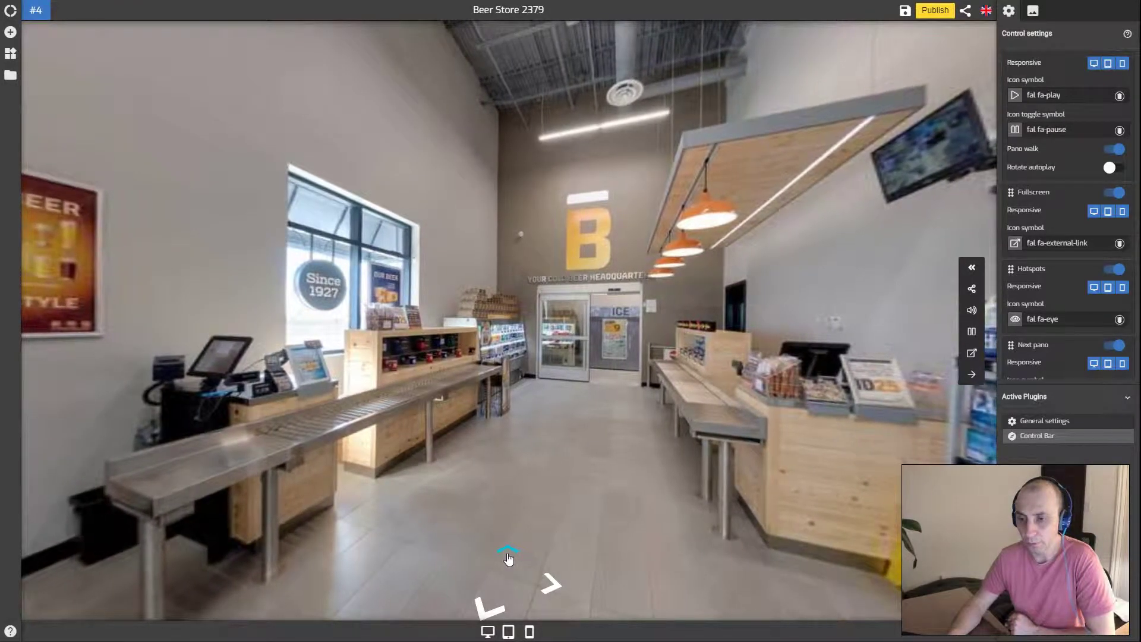
left_click(508, 556)
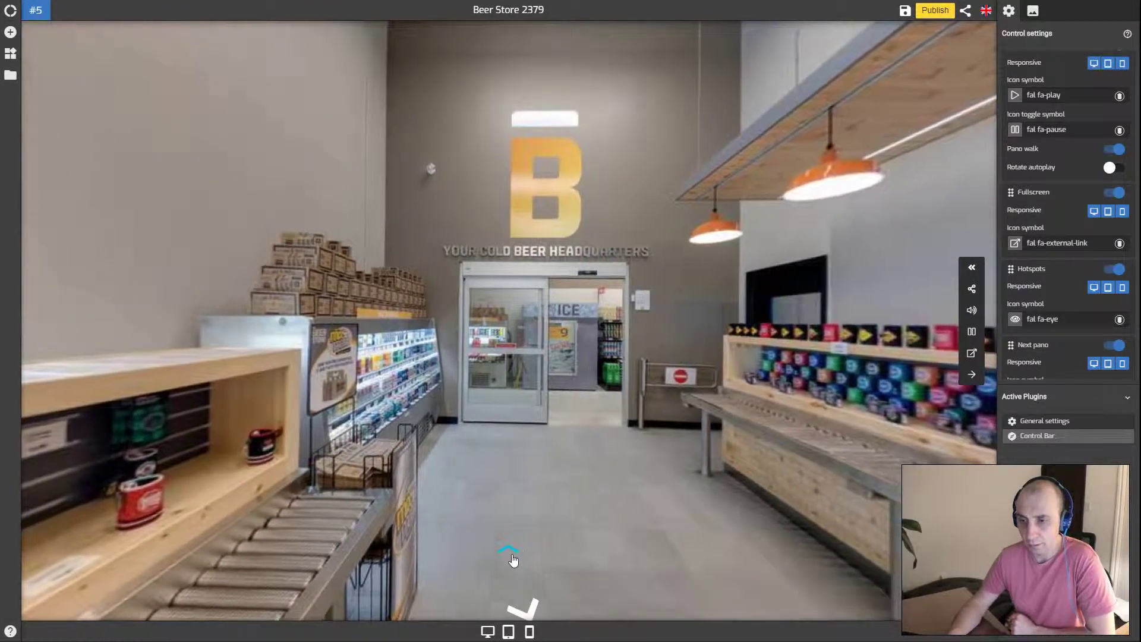
left_click(647, 455)
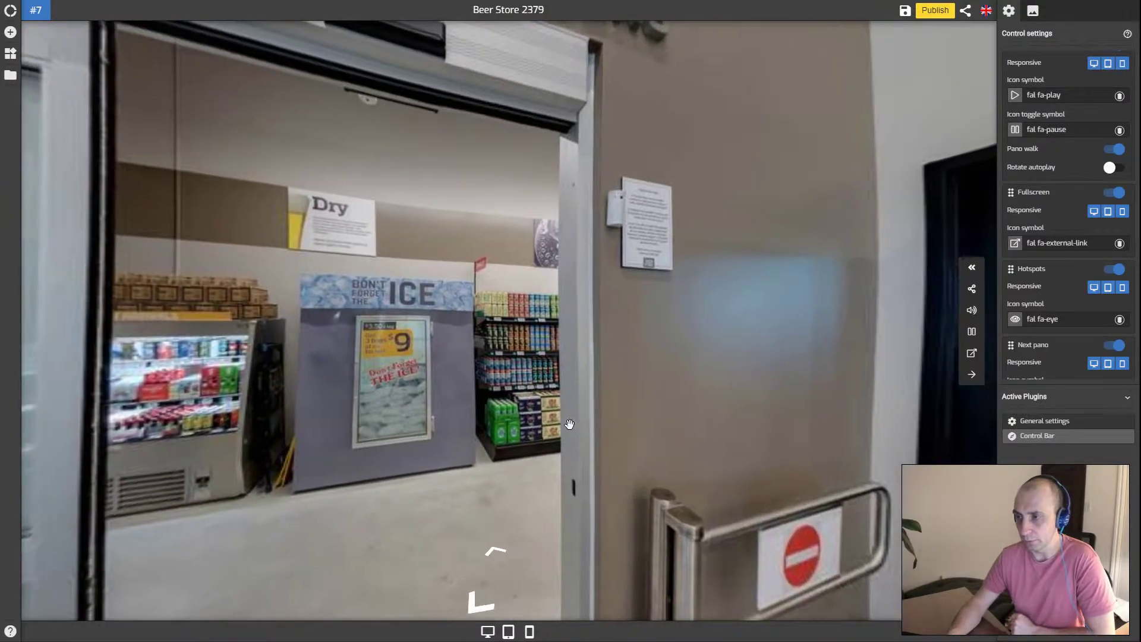
left_click(973, 334)
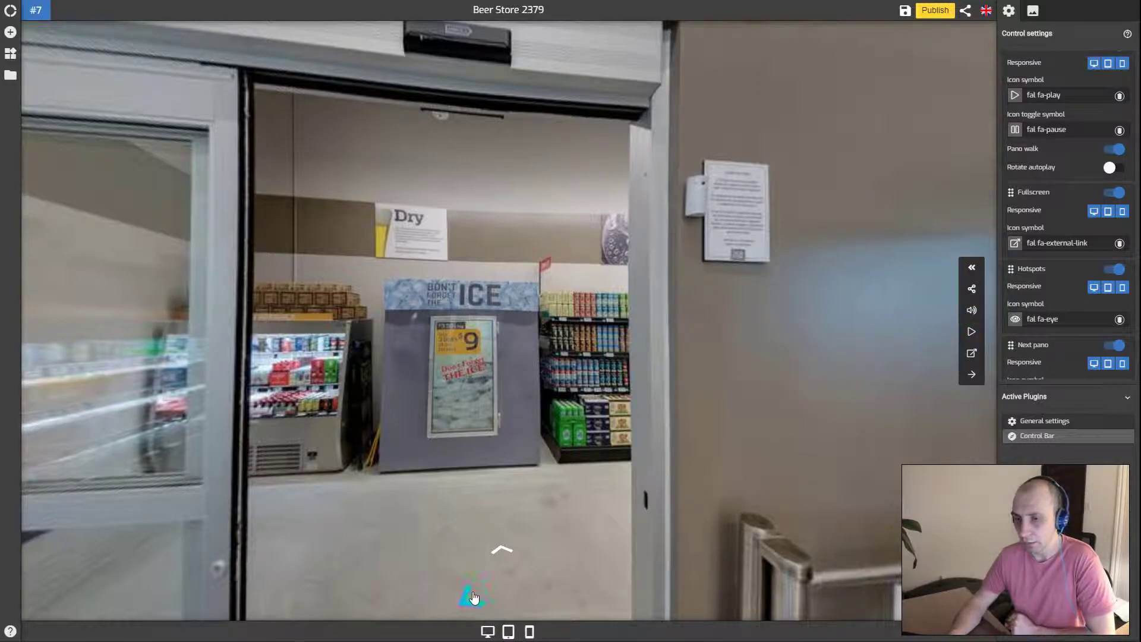
left_click(472, 593)
left_click(521, 613)
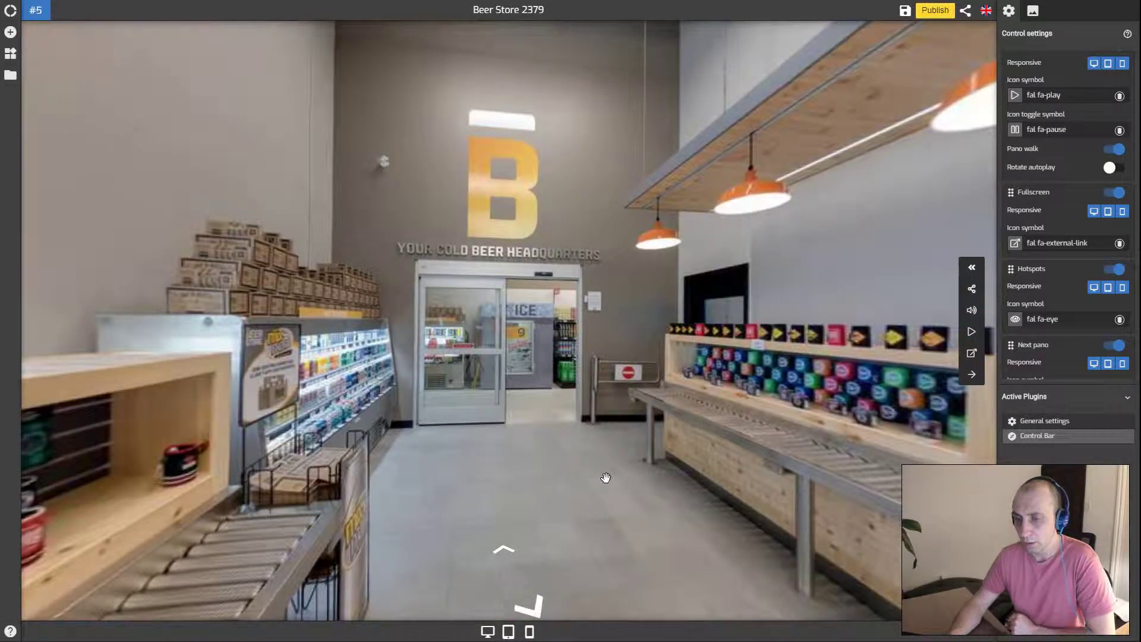
- Turn off Pano walk for the Rotate button and raise the rotate pano duration to about 16 seconds
scroll(1089, 301, "down", 1)
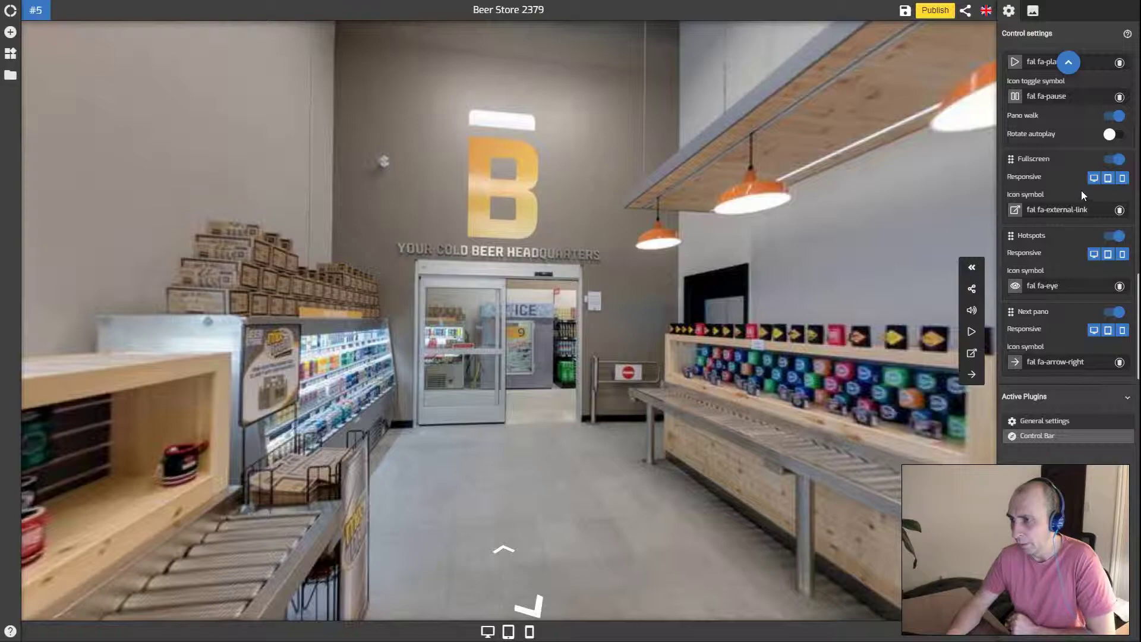
scroll(1082, 200, "up", 2)
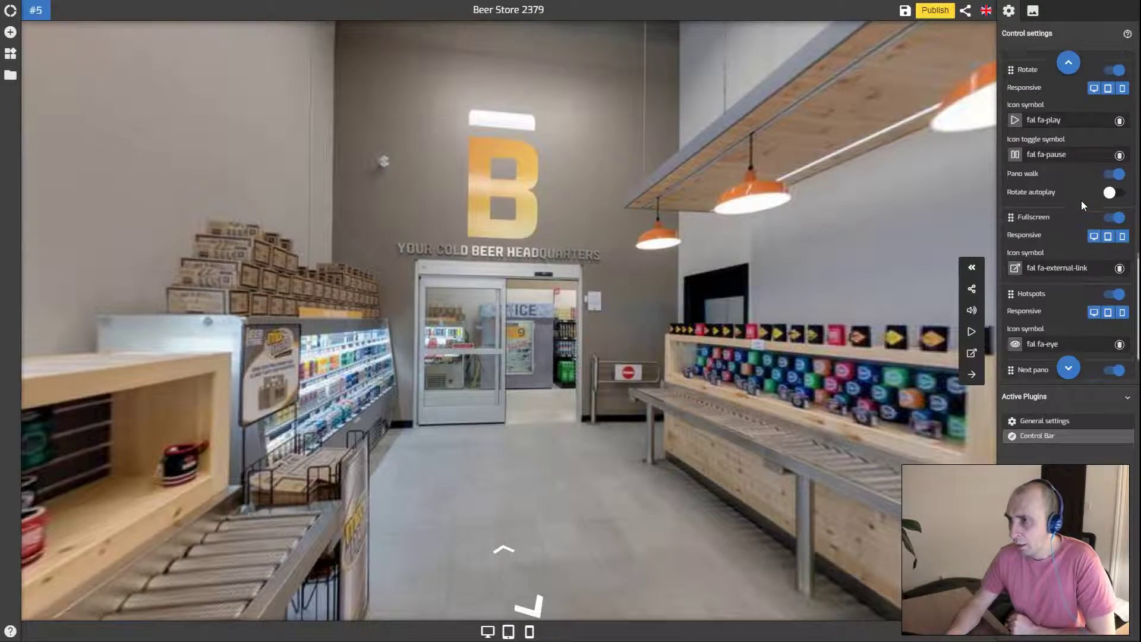
left_click(1114, 175)
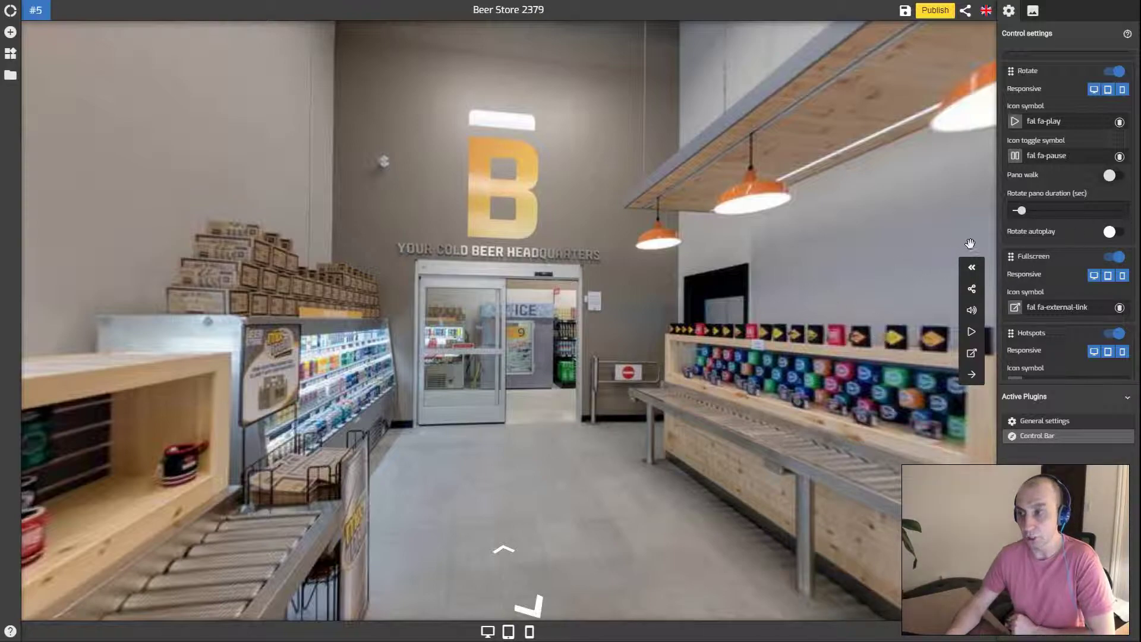
left_click_drag(1021, 207, 1038, 213)
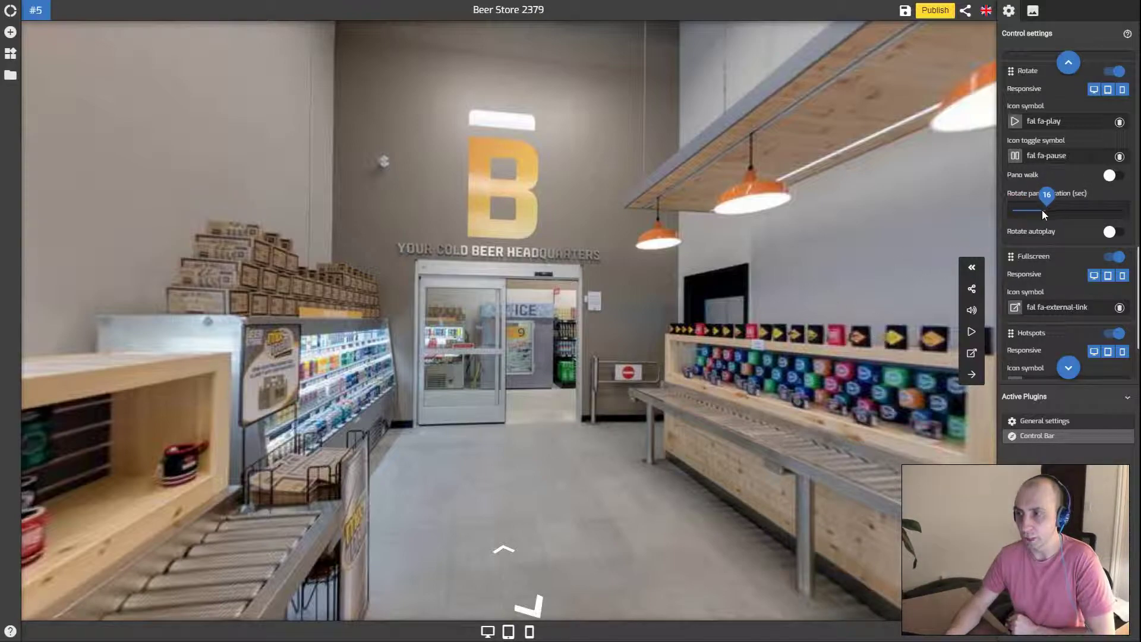
- Preview the rotation, shorten the rotate pano duration to a value near its minimum, and pause the playback
left_click(972, 334)
mouse_move(1036, 211)
left_mouse_down()
mouse_move(1092, 209)
mouse_move(1022, 206)
left_mouse_up()
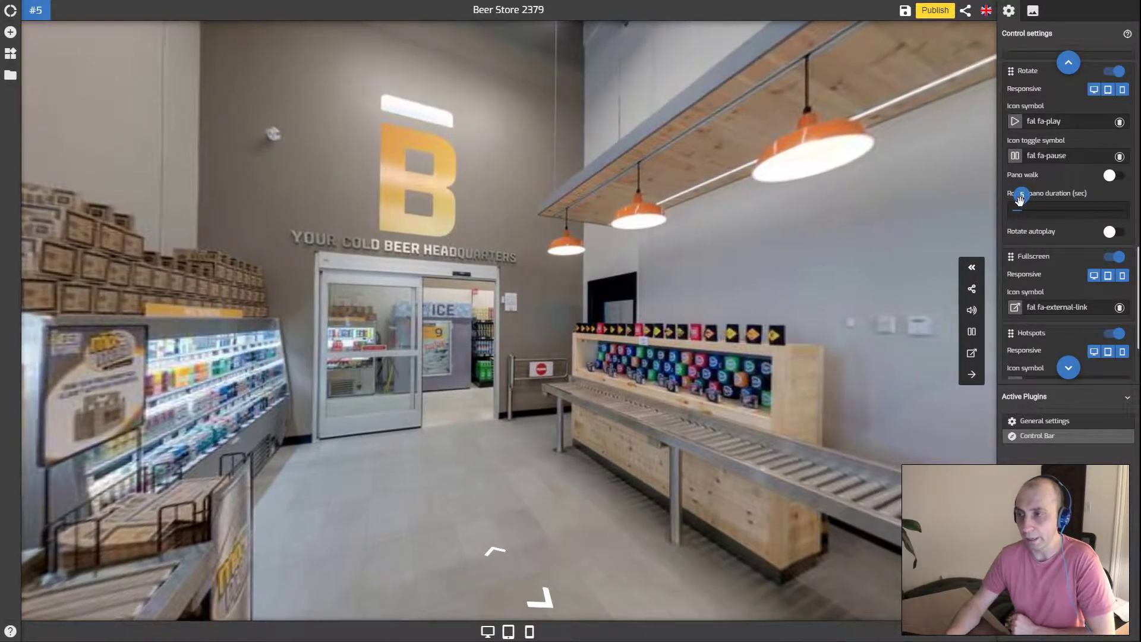
left_click_drag(1022, 209, 1018, 210)
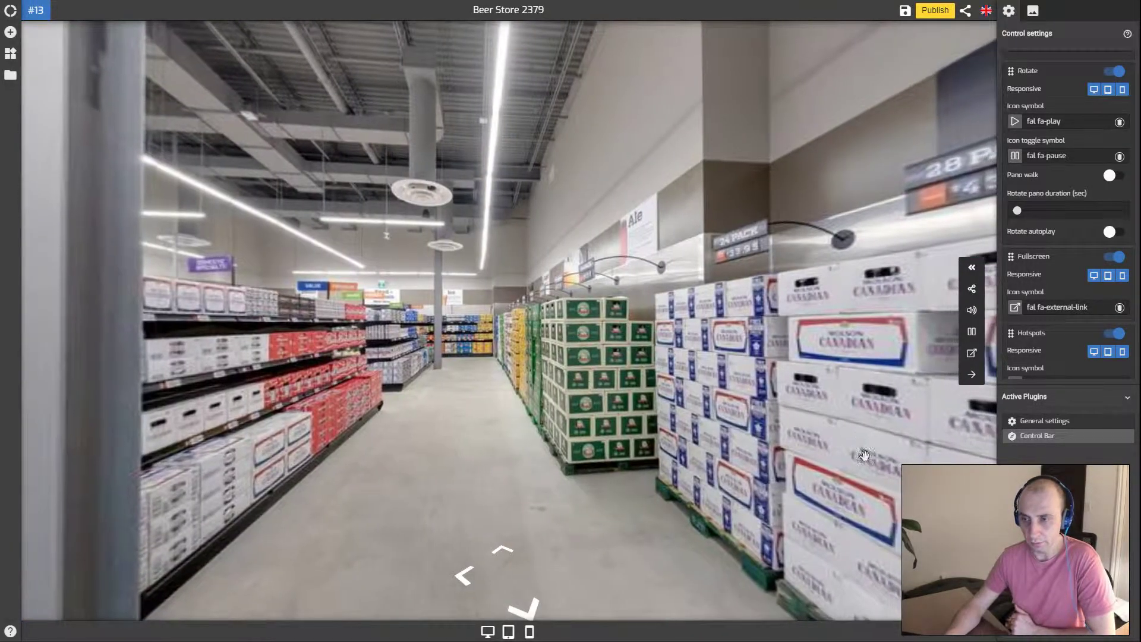
left_click(971, 331)
- Add a Hotspot plugin to panorama #13 from the Plugin Manager
scroll(1060, 227, "down", 3)
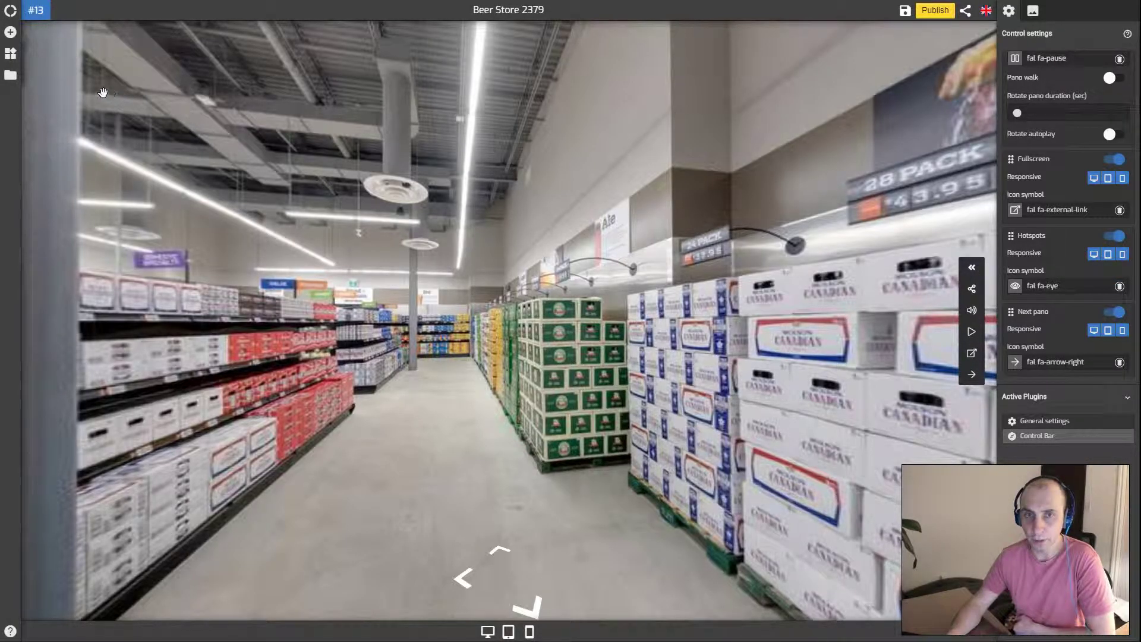
left_click(10, 53)
left_click(47, 86)
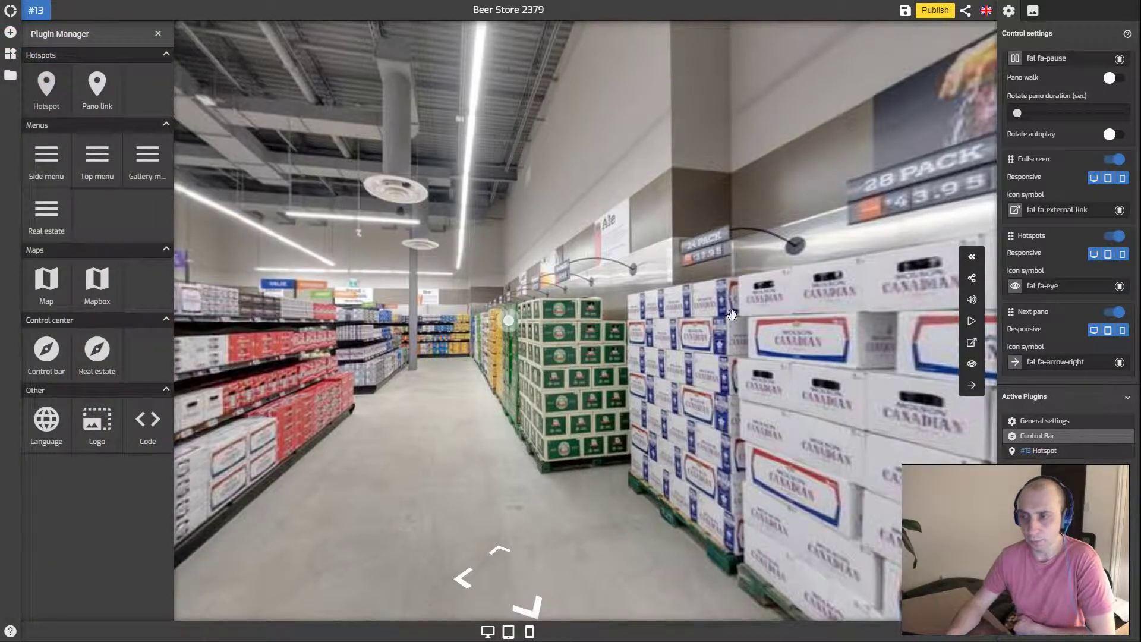
- Toggle the hotspots' visibility from the control bar and remove the Hotspot plugin from panorama #13
left_click(978, 372)
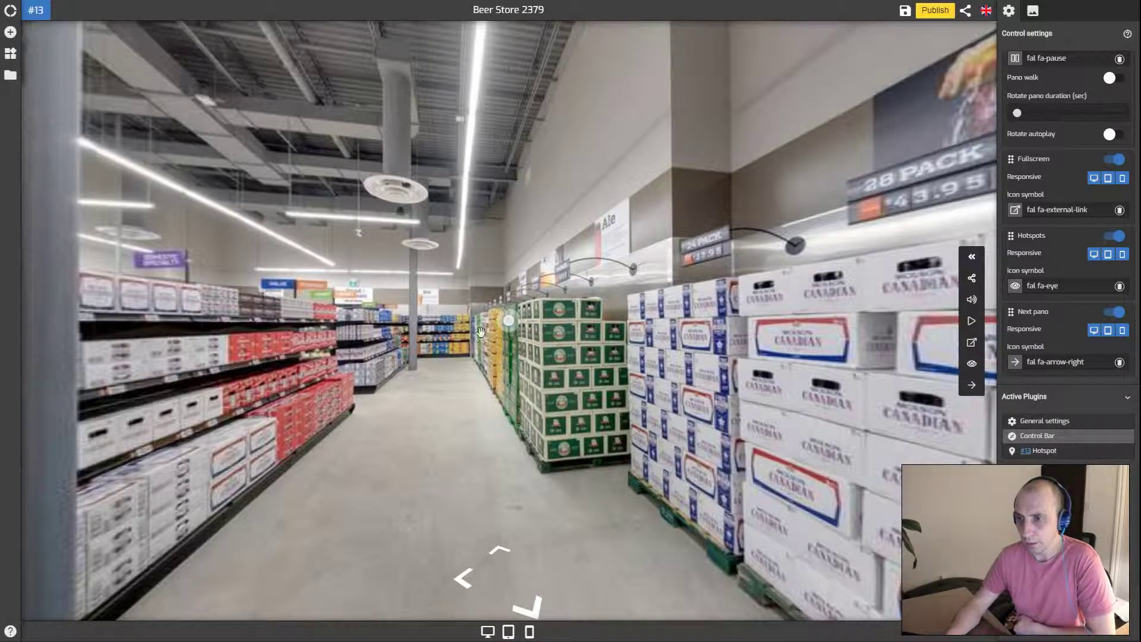
left_click(1126, 452)
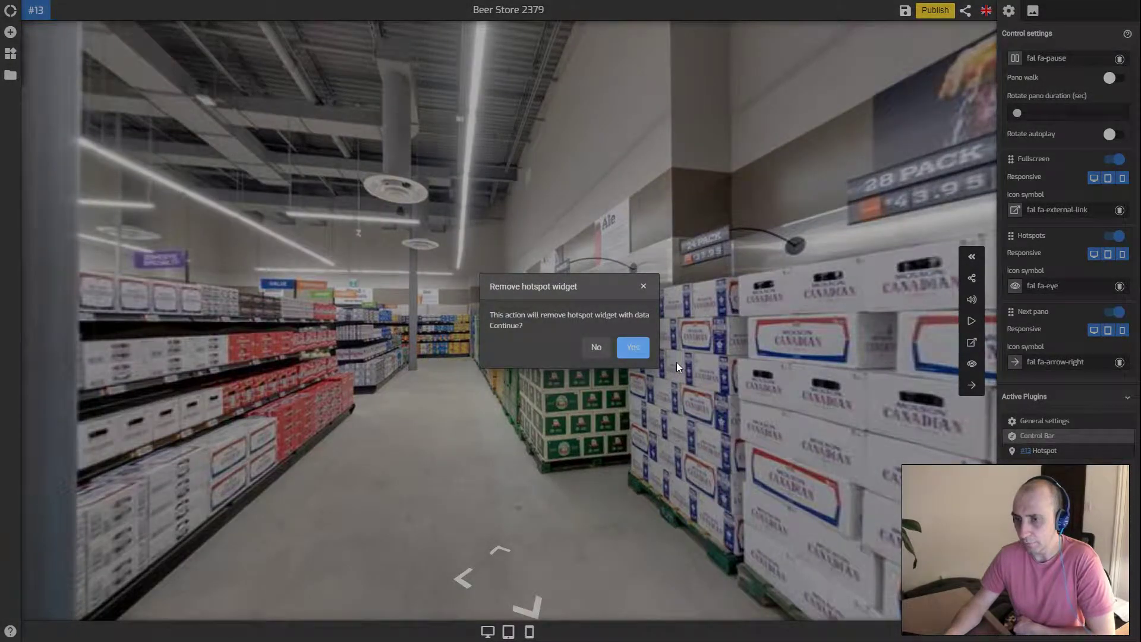
left_click(635, 347)
- Add a Mapbox plugin to the tour and set its map zoom to 2
left_click(11, 32)
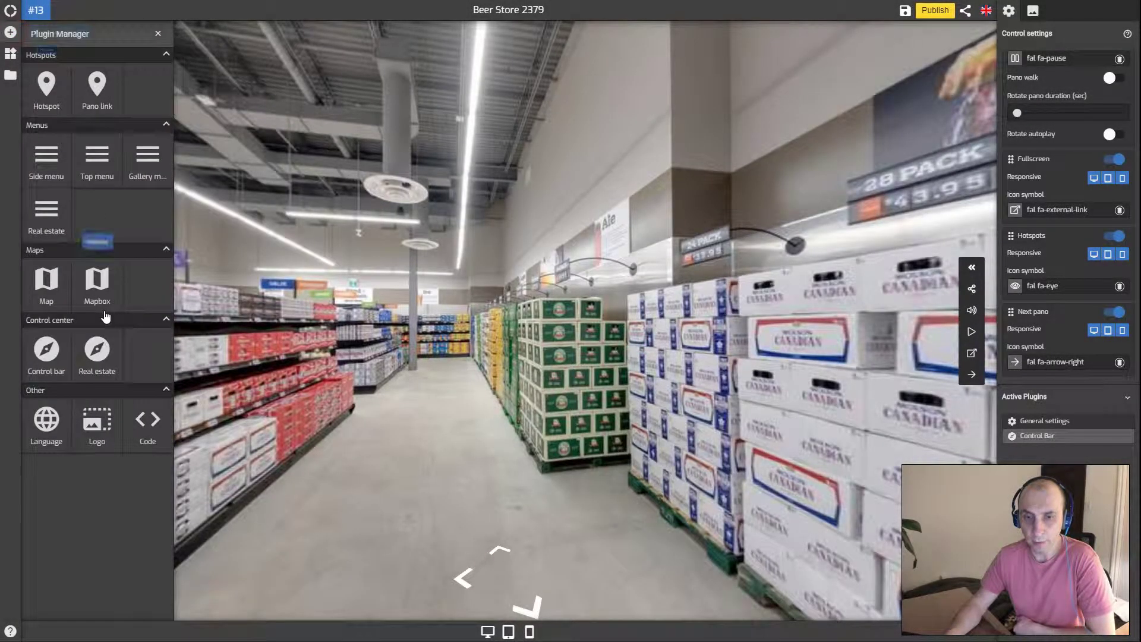
left_click(97, 280)
scroll(928, 117, "up", 3)
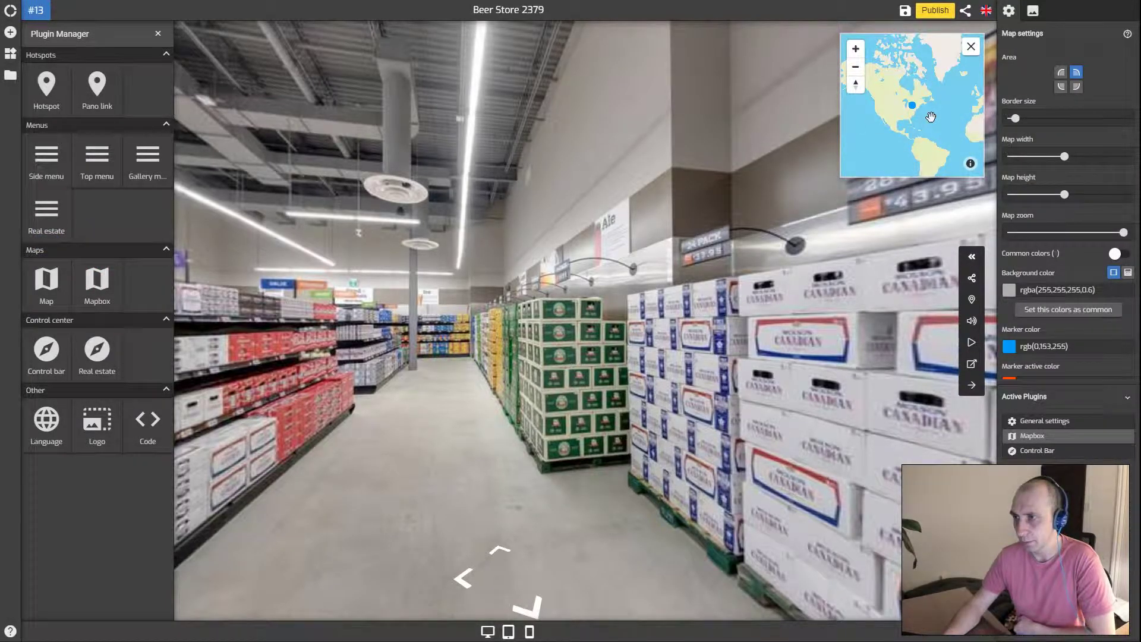
left_click_drag(862, 152, 889, 93)
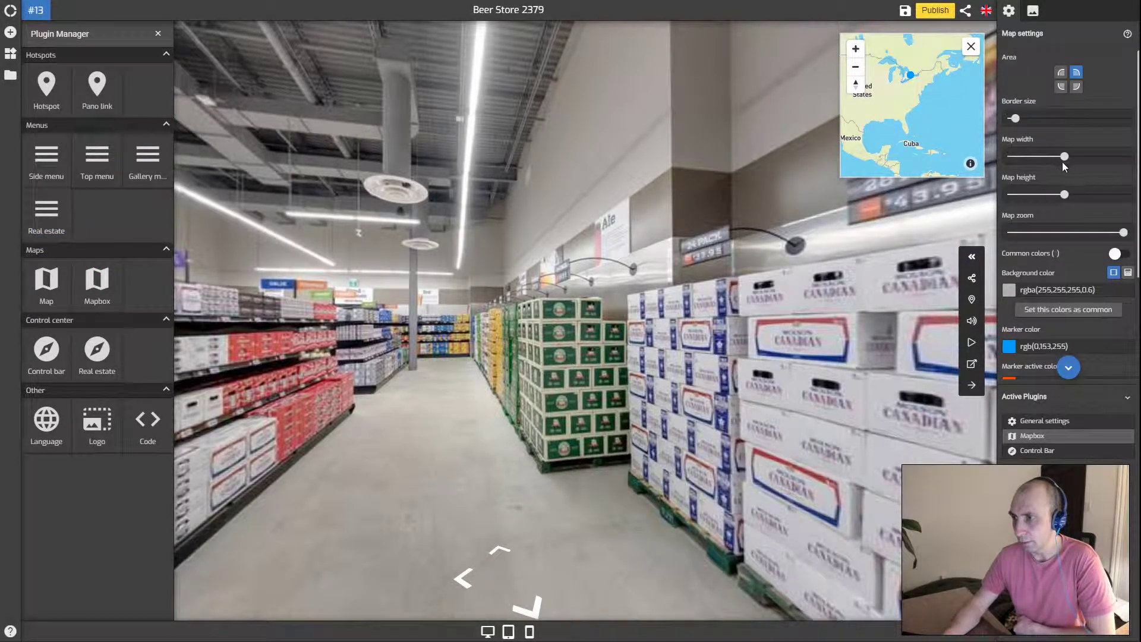
mouse_move(1121, 232)
left_mouse_down()
mouse_move(1108, 234)
mouse_move(1129, 233)
left_mouse_up()
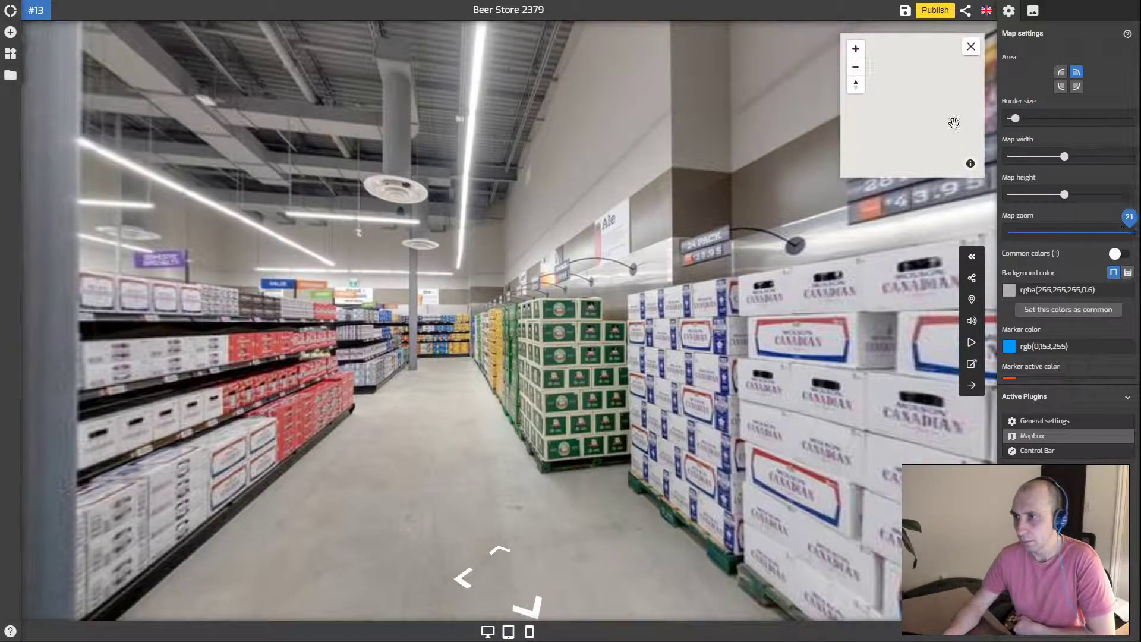
left_click_drag(1129, 232, 1026, 223)
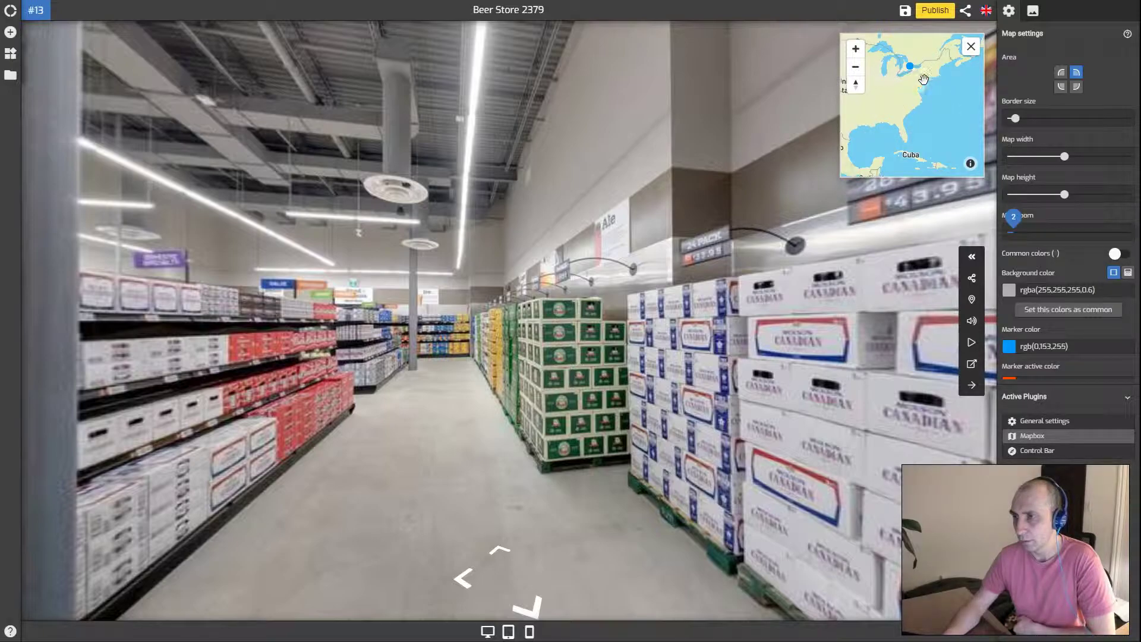
- Jump to panorama #28 from the map marker and zoom the map in on the tour's connected panorama points
left_click(909, 66)
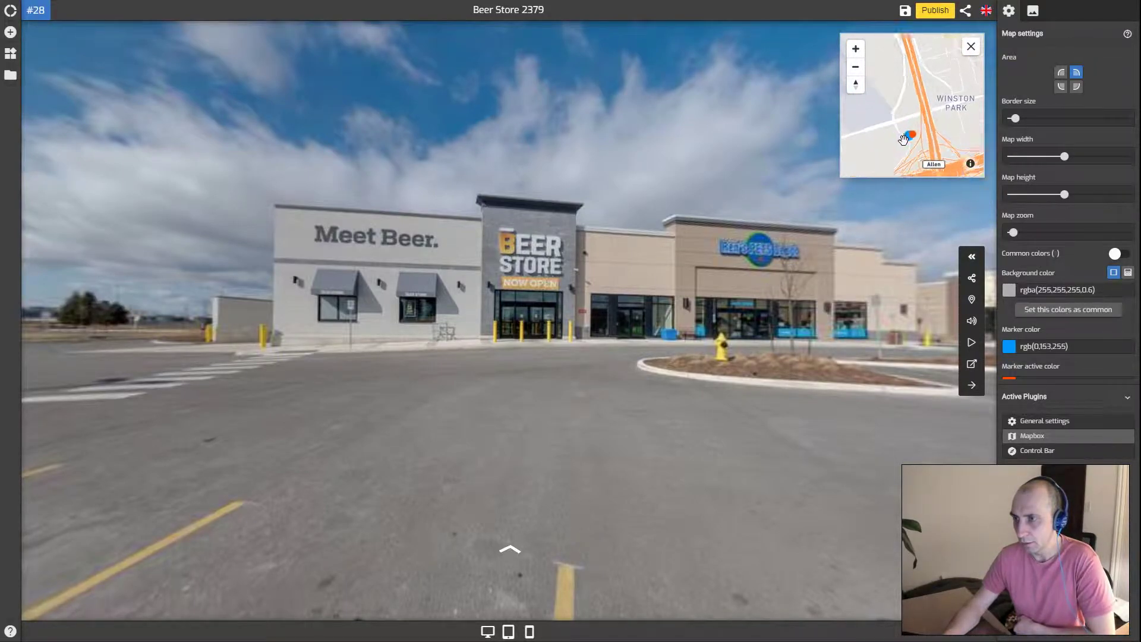
scroll(890, 129, "up", 4)
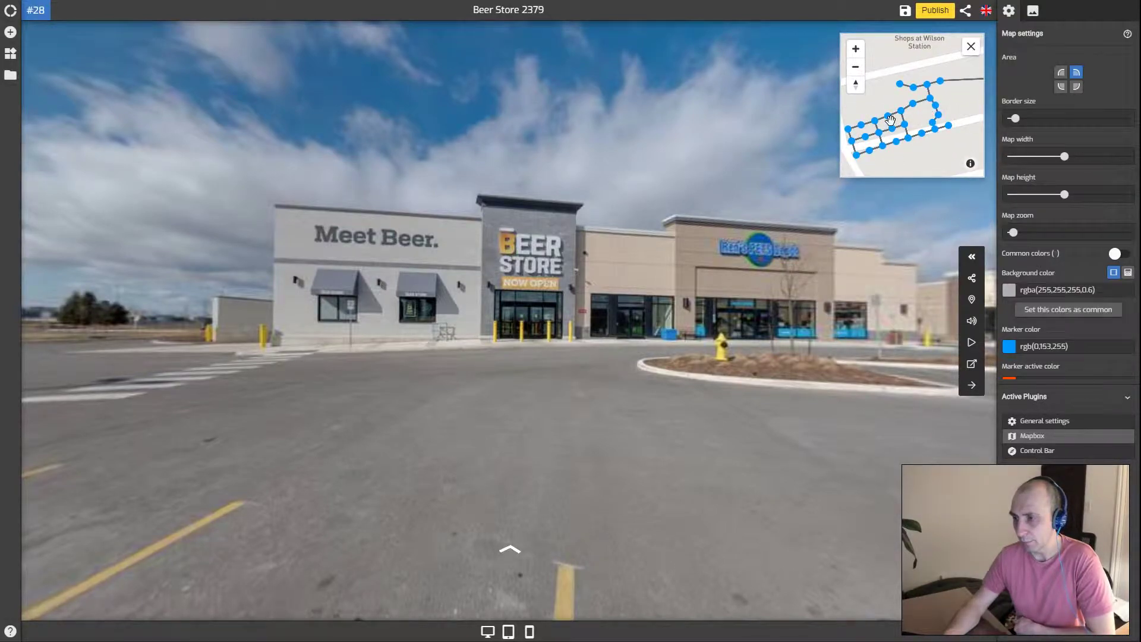
scroll(1051, 372, "down", 1)
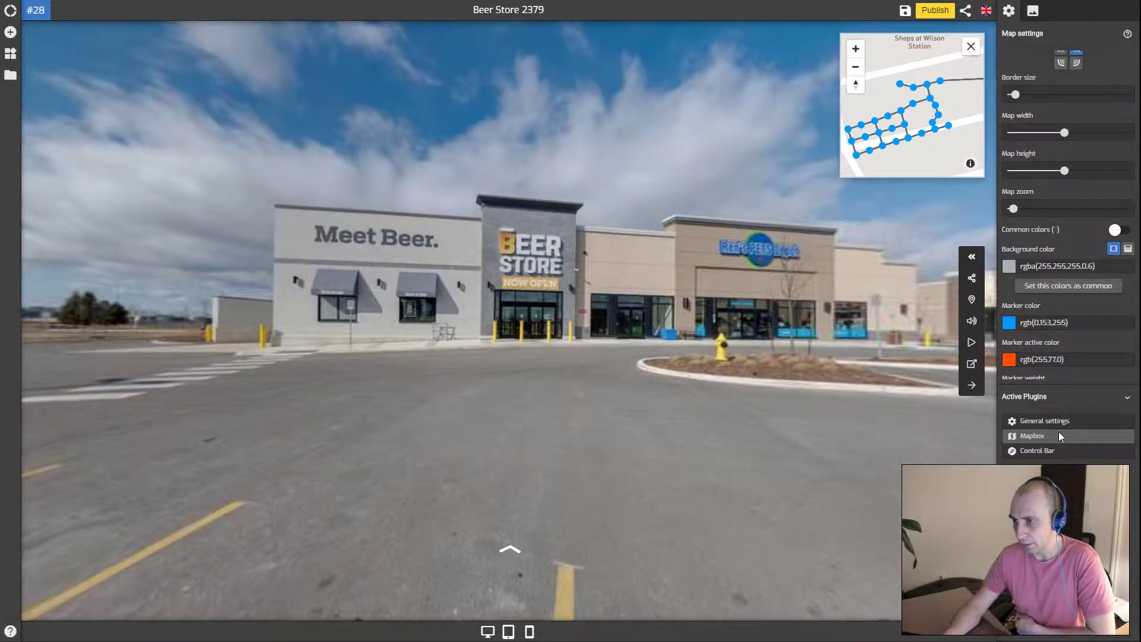
- Switch the control bar's Map button off and on again, and use it to hide and show the map
left_click(1038, 450)
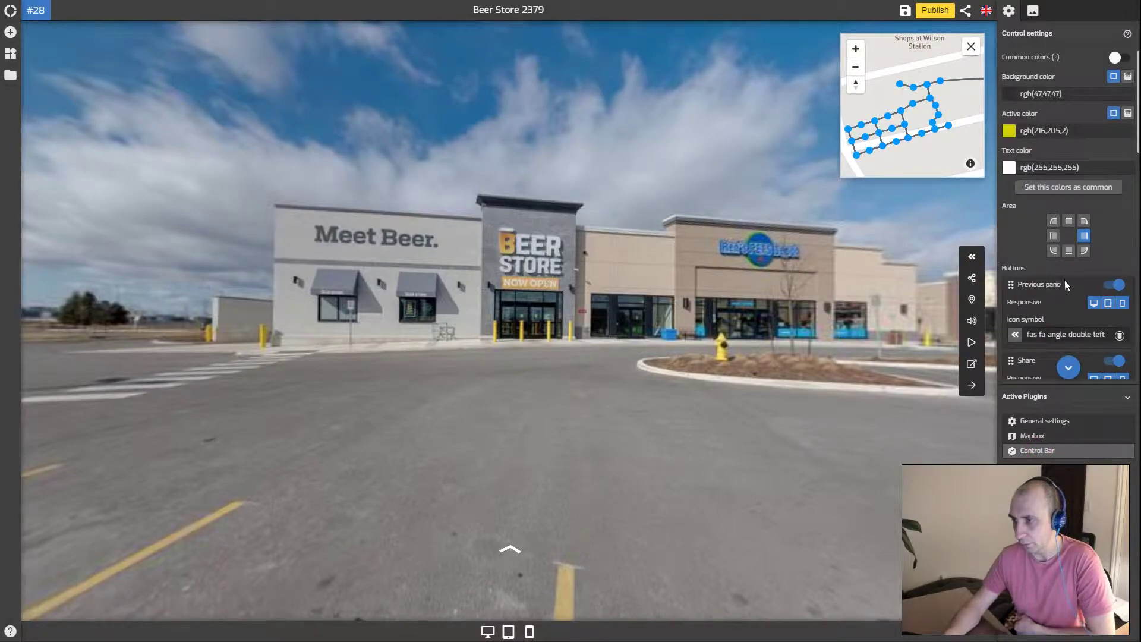
scroll(1065, 284, "down", 6)
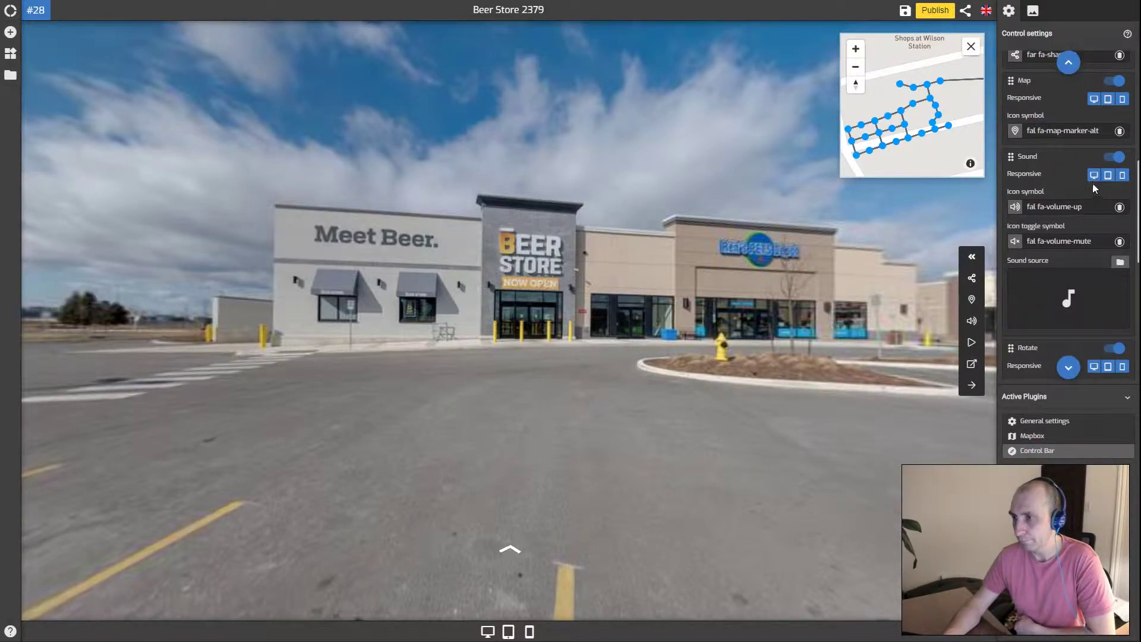
scroll(1074, 204, "up", 1)
left_click(1115, 140)
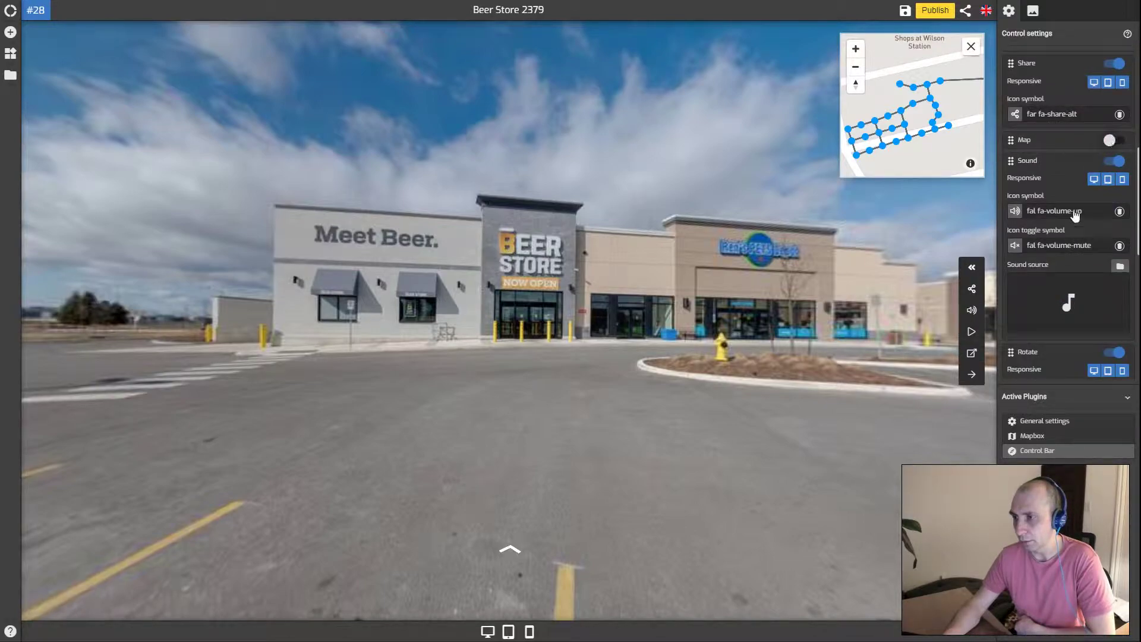
left_click(1114, 140)
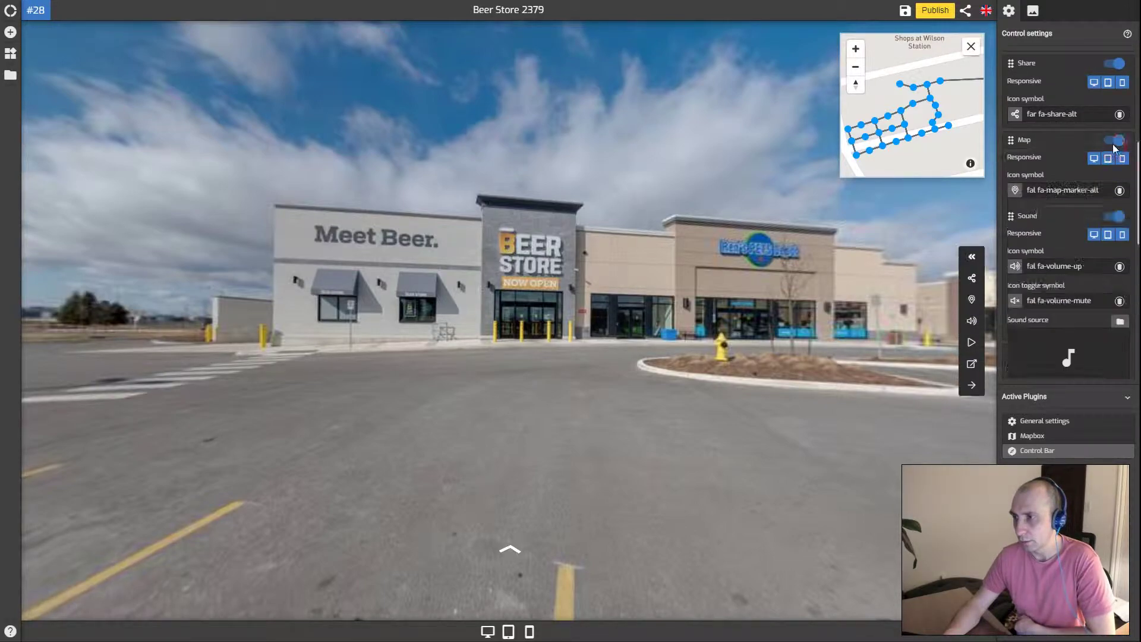
left_click(973, 300)
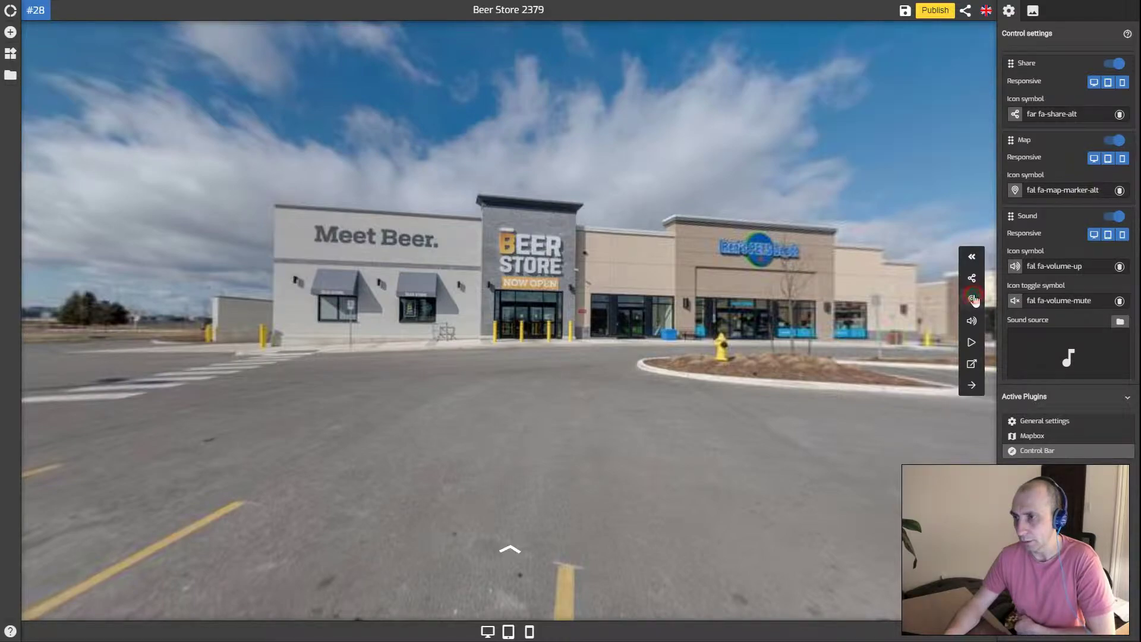
left_click(972, 300)
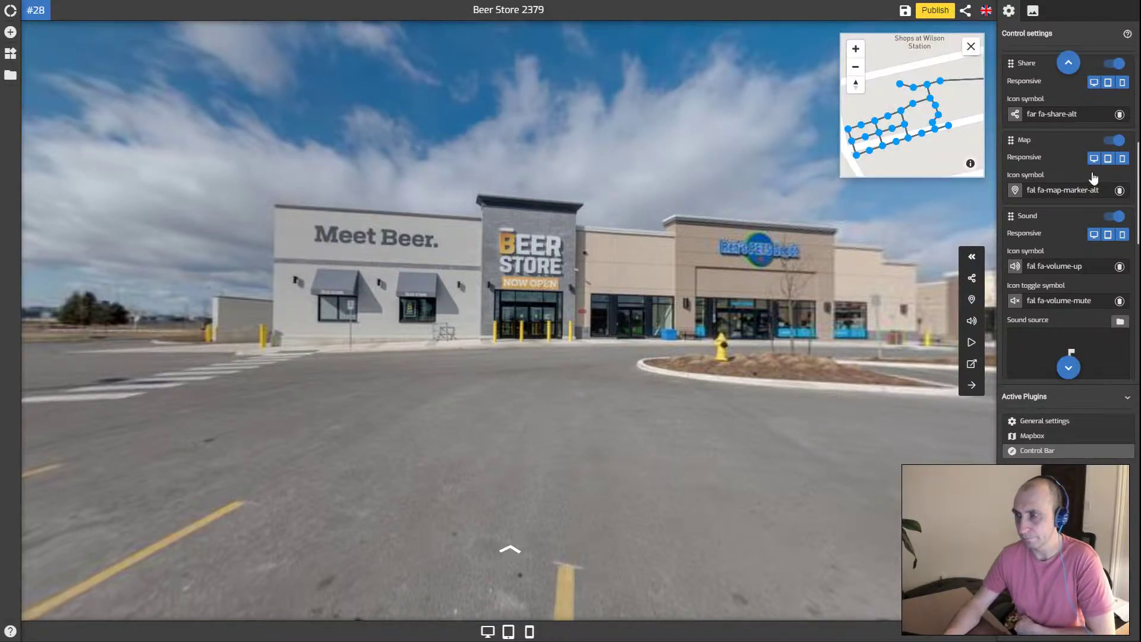
- Remove the Mapbox plugin from the active plugins
scroll(1064, 288, "down", 3)
scroll(1064, 285, "down", 5)
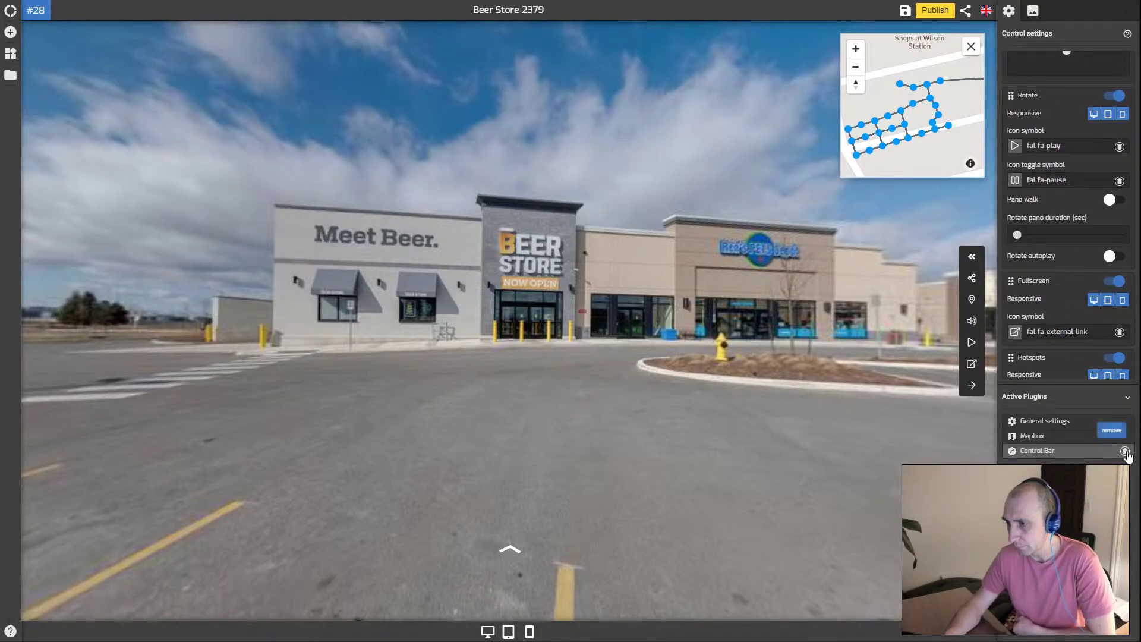
left_click(1125, 436)
left_click(628, 347)
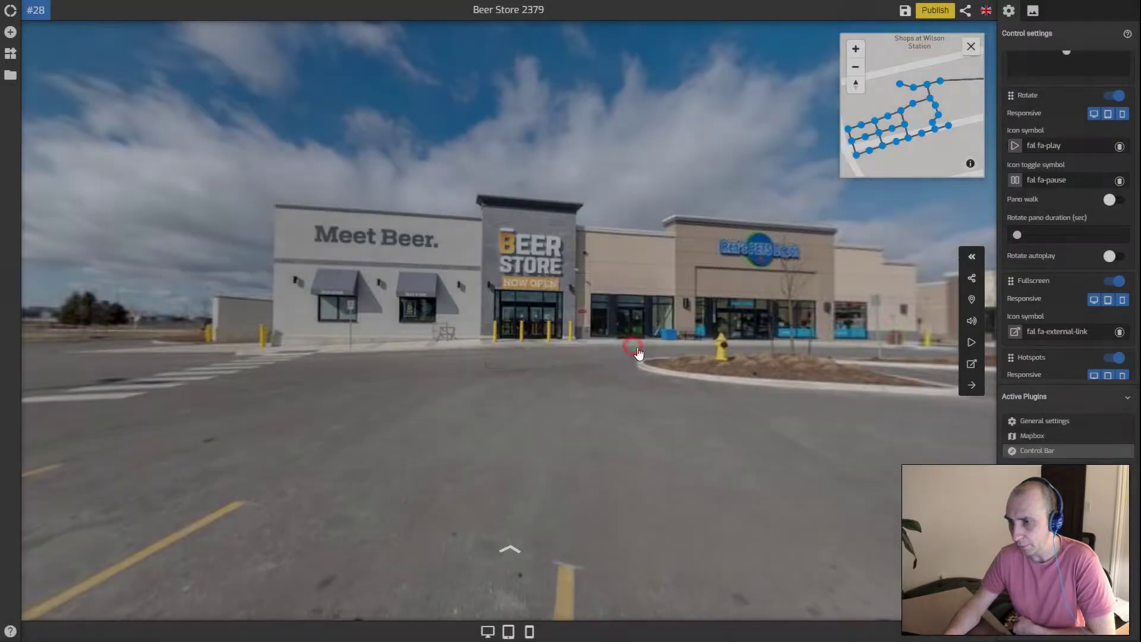
- Open the Control Bar settings at the Hotspots and Next pano button options
left_click(1042, 435)
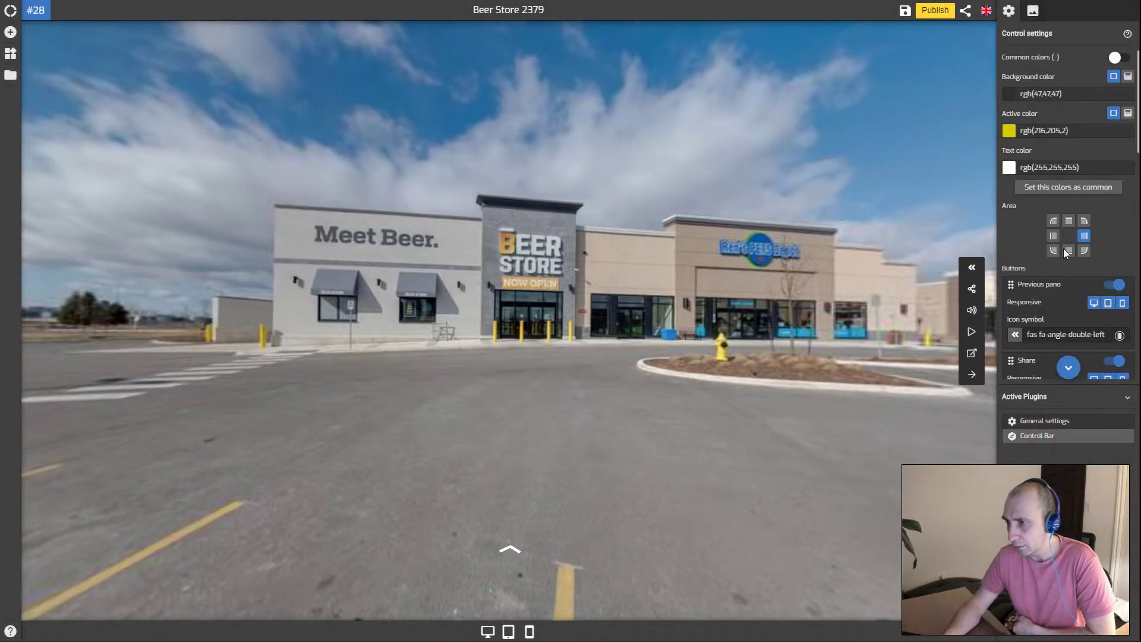
scroll(1064, 250, "down", 8)
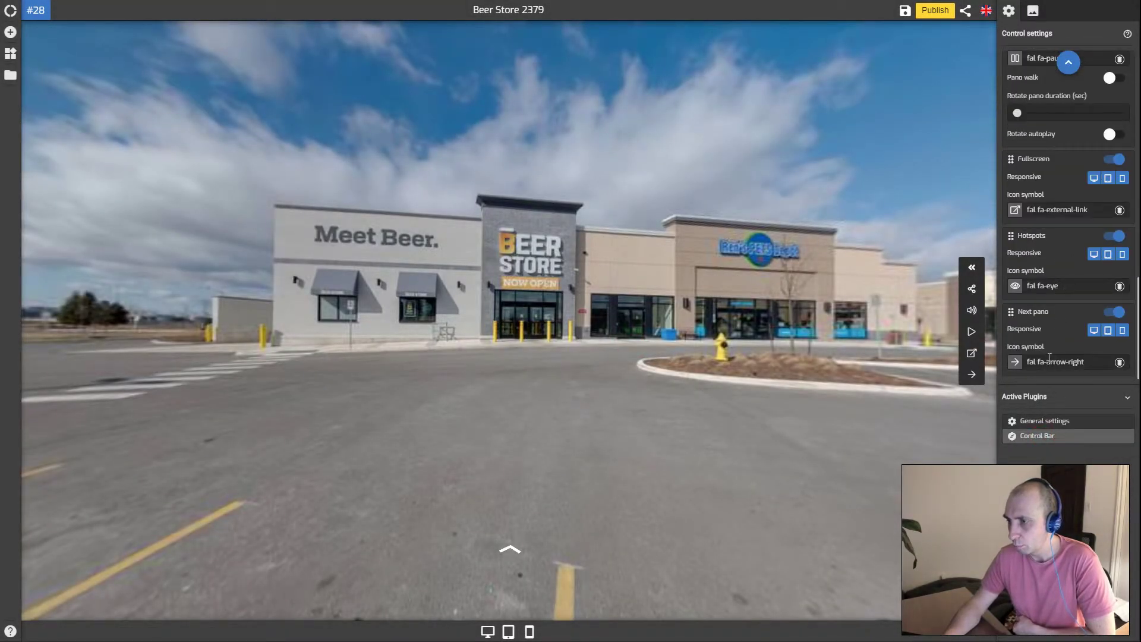